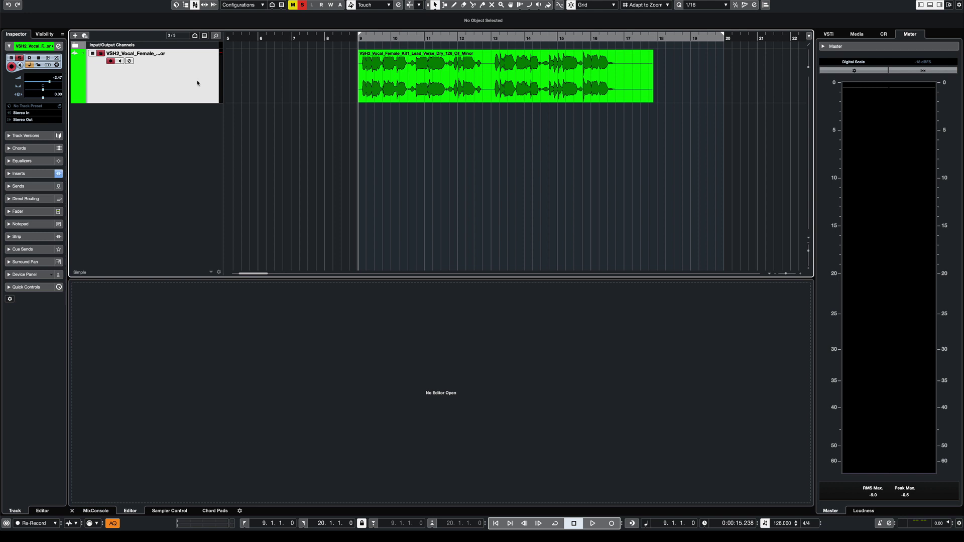
Step: Play the project from bar 9 to hear the dry female vocal
{"action": "key", "text": "space"}
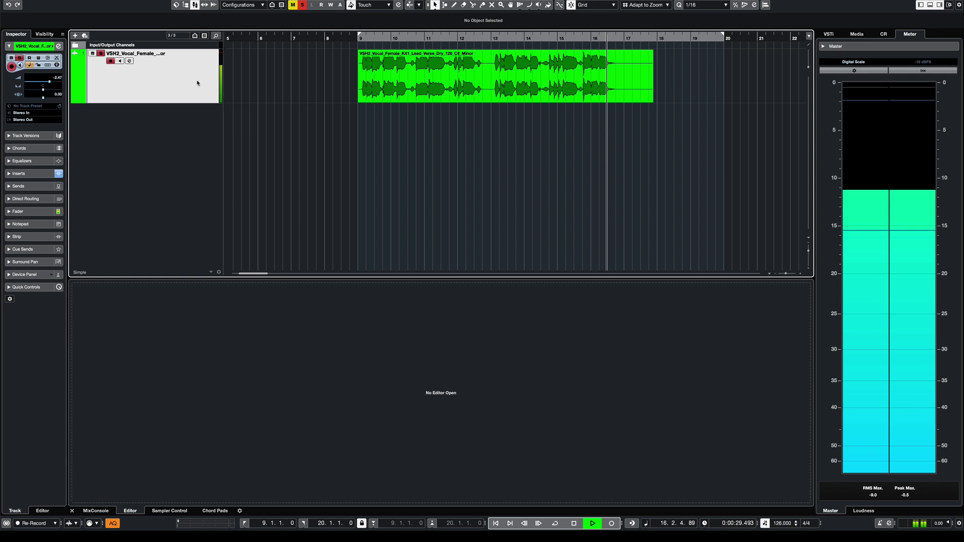
Step: Duplicate the female vocal track and colour the copy red
{"action": "key", "text": "space"}
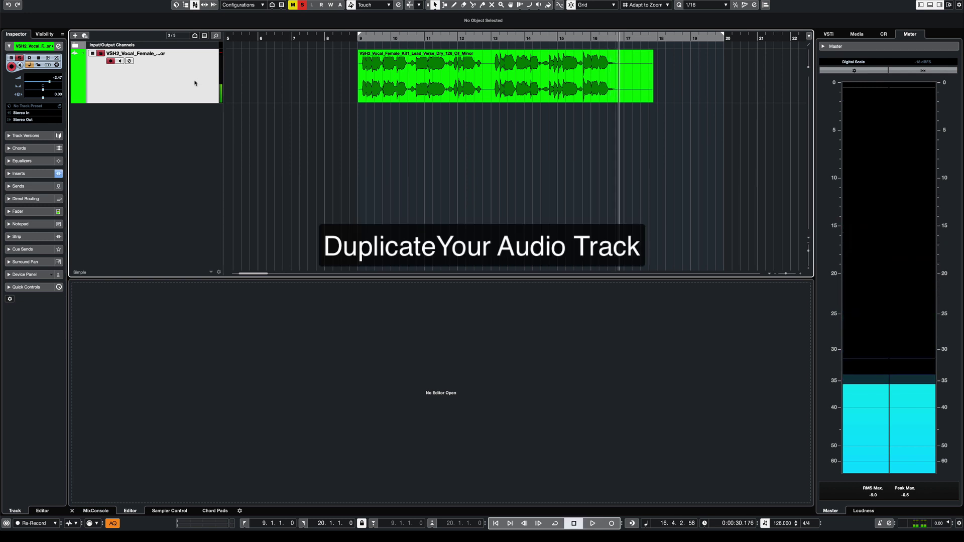
{"action": "right_click", "coordinate": [163, 79]}
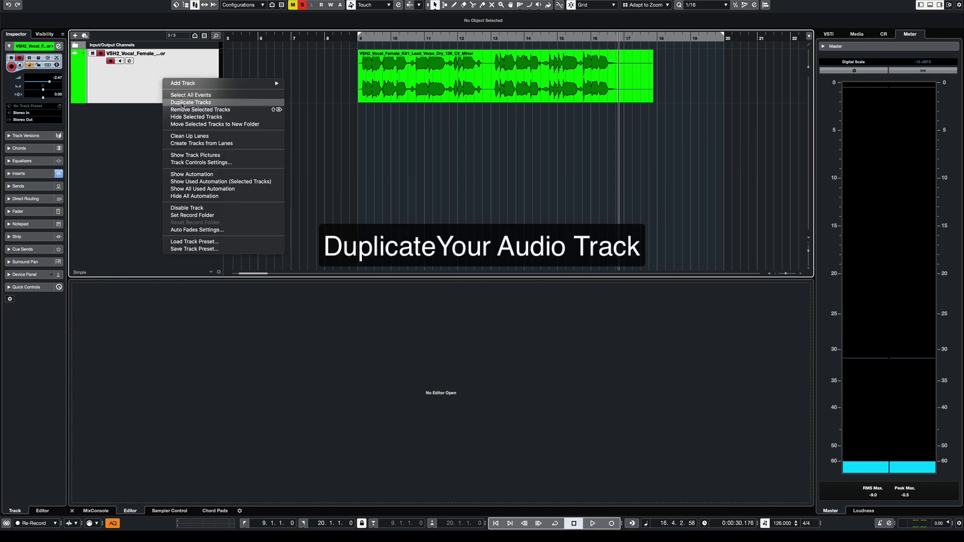
{"action": "left_click", "coordinate": [182, 103]}
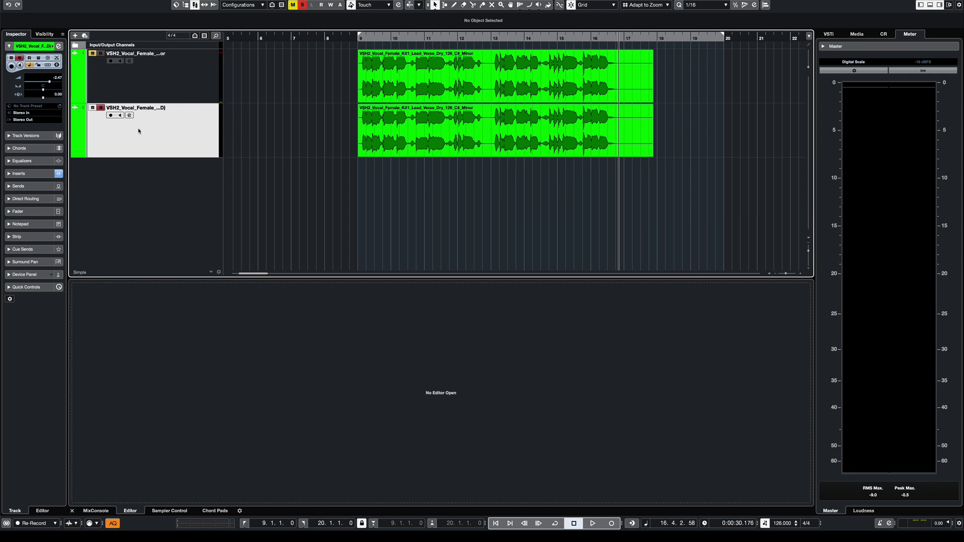
{"action": "left_click", "coordinate": [52, 46]}
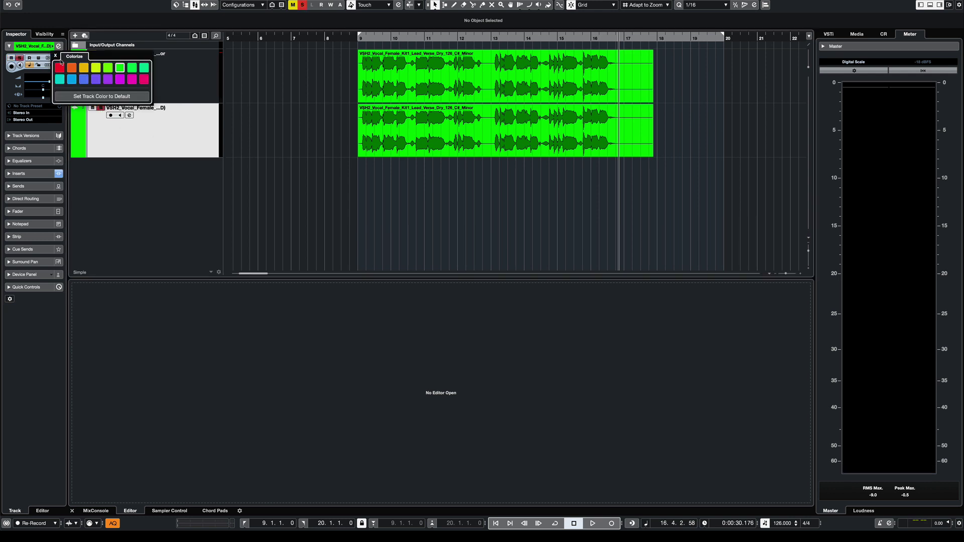
{"action": "left_click", "coordinate": [59, 67]}
Step: Shrink the original green vocal track's height, then select the red duplicate
{"action": "left_click", "coordinate": [197, 86]}
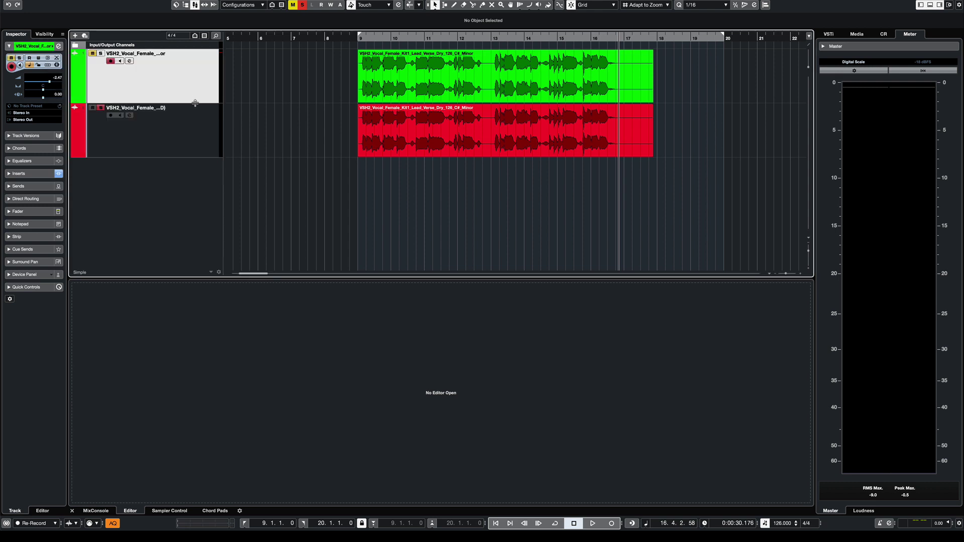
{"action": "left_click_drag", "start_coordinate": [195, 103], "coordinate": [195, 73]}
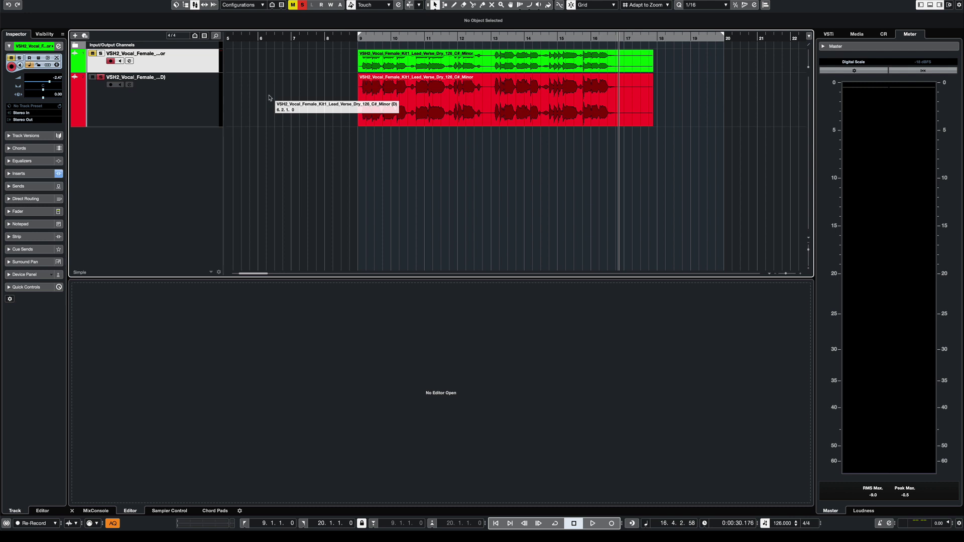
{"action": "left_click", "coordinate": [186, 113]}
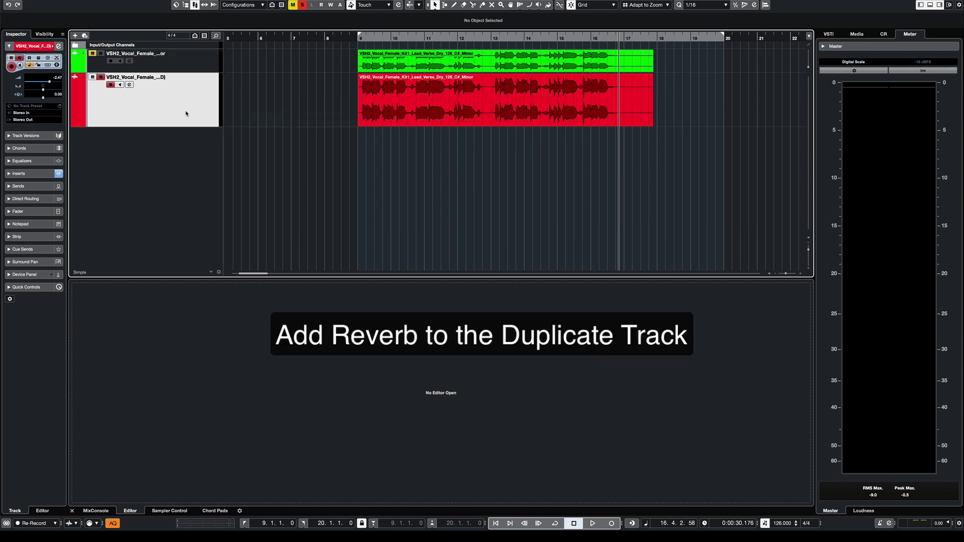
Step: Insert REVerence on the red duplicate vocal's channel in the MixConsole
{"action": "left_click", "coordinate": [95, 511]}
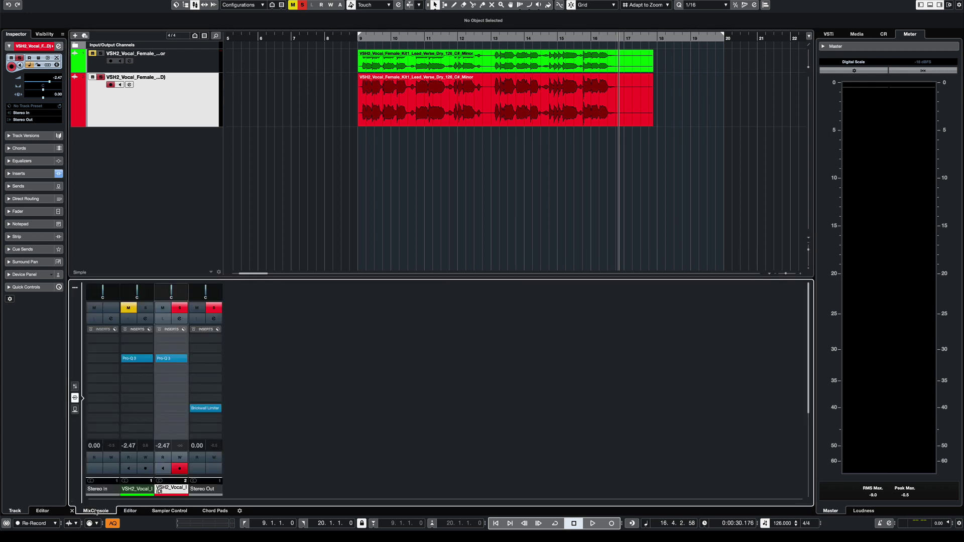
{"action": "left_click", "coordinate": [184, 369]}
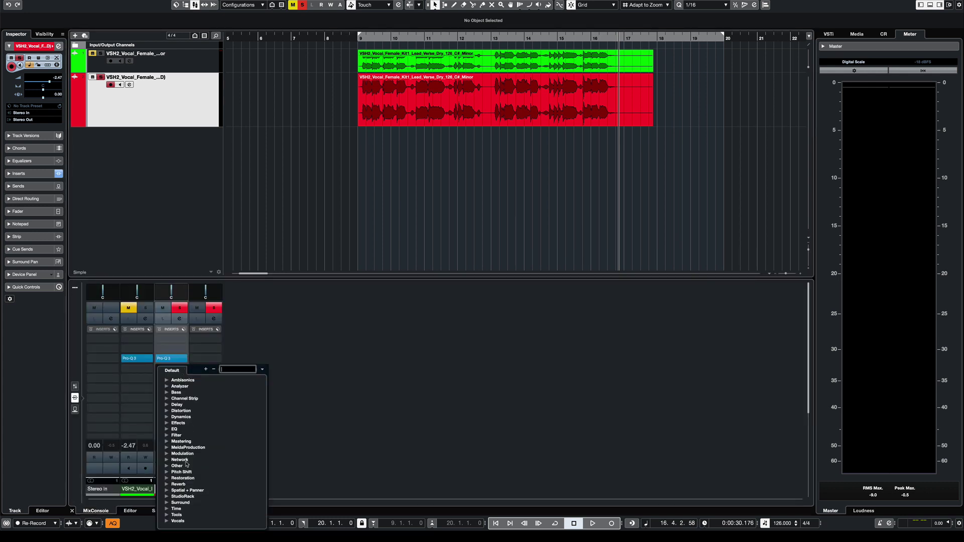
{"action": "left_click", "coordinate": [168, 485]}
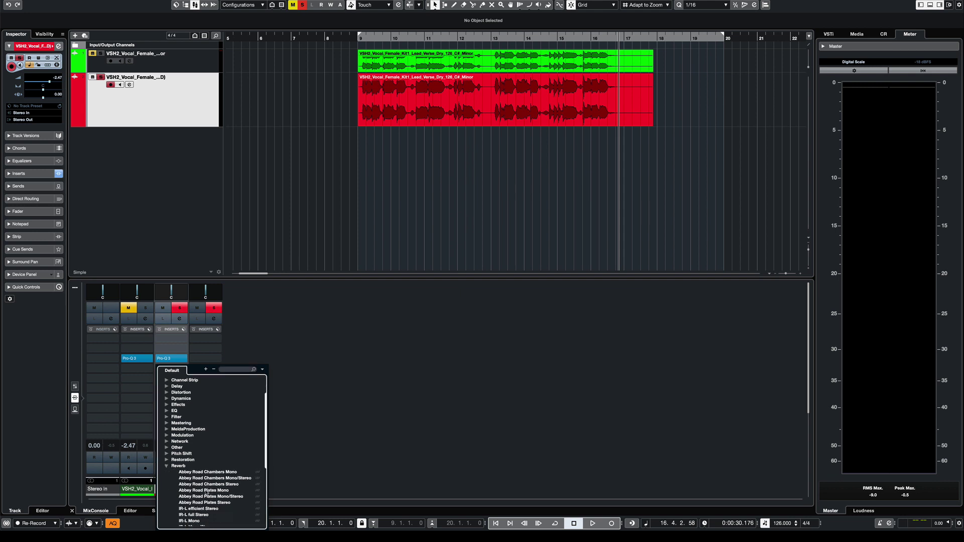
{"action": "scroll", "coordinate": [206, 493], "scroll_direction": "down", "scroll_amount": 5}
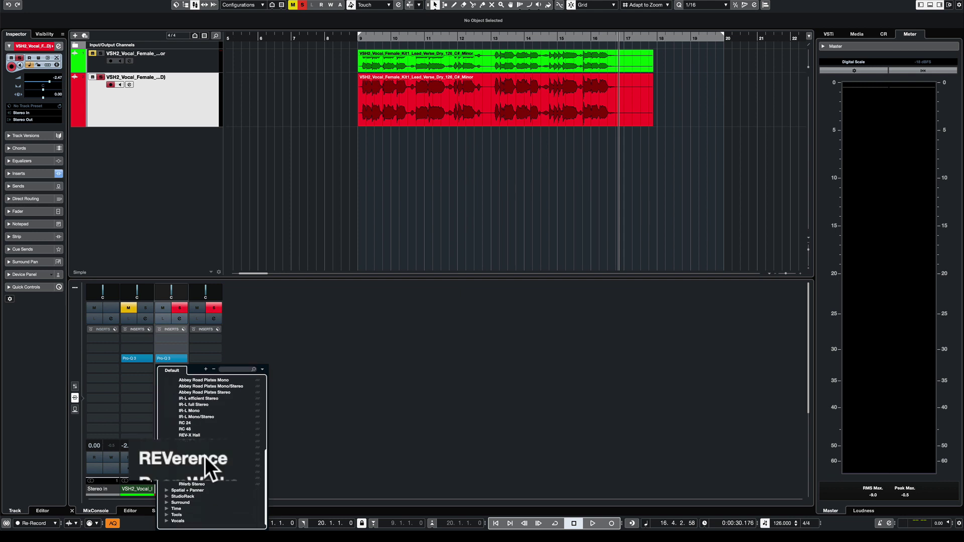
{"action": "left_click", "coordinate": [186, 460]}
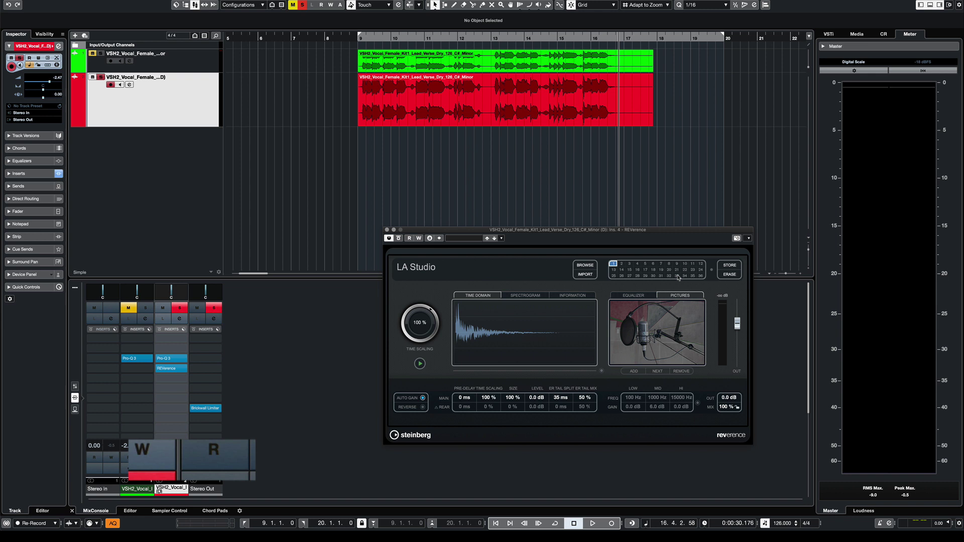
Step: Set REVerence to 66 % ER tail mix, 120 % size and 47 ms pre-delay
{"action": "left_click_drag", "start_coordinate": [604, 232], "coordinate": [520, 201]}
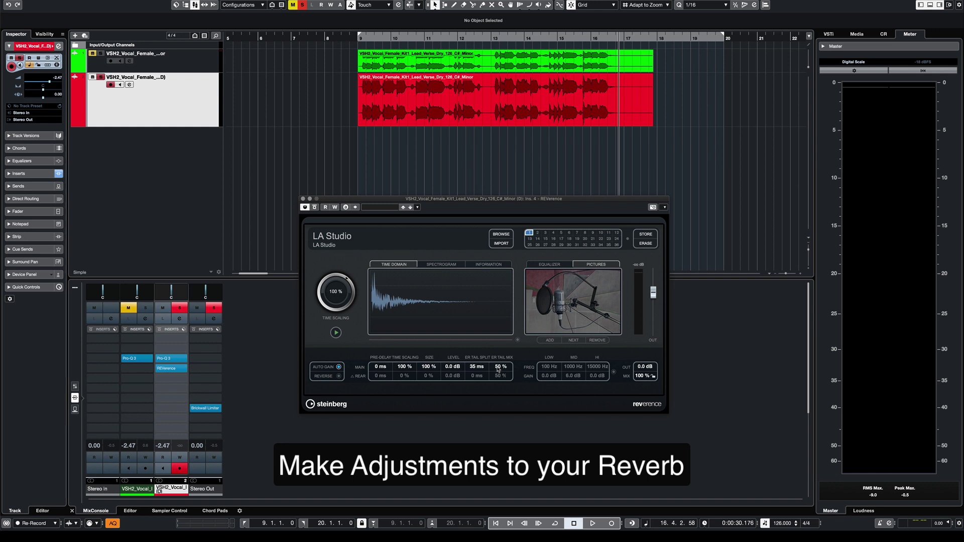
{"action": "left_click_drag", "start_coordinate": [499, 370], "coordinate": [519, 356]}
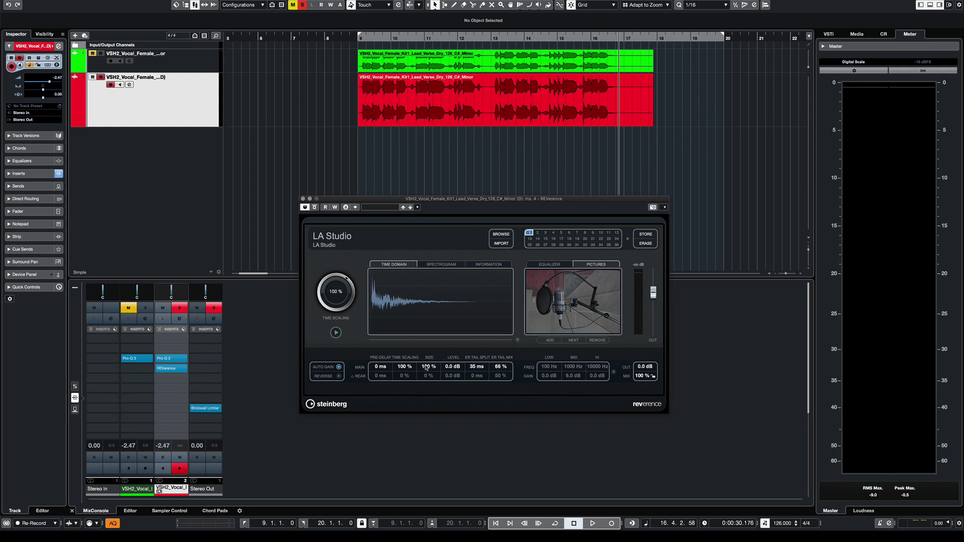
{"action": "left_click_drag", "start_coordinate": [426, 369], "coordinate": [426, 364]}
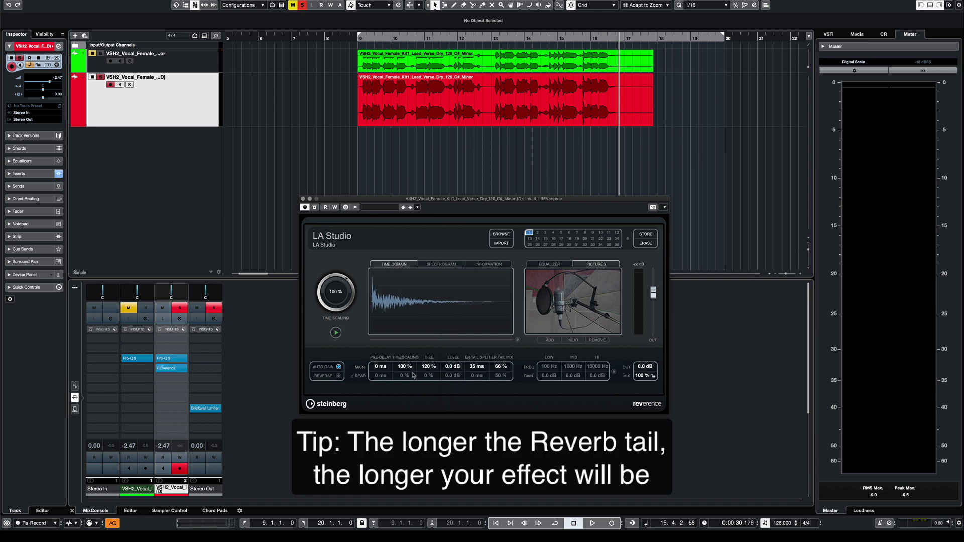
{"action": "left_click_drag", "start_coordinate": [386, 367], "coordinate": [387, 360]}
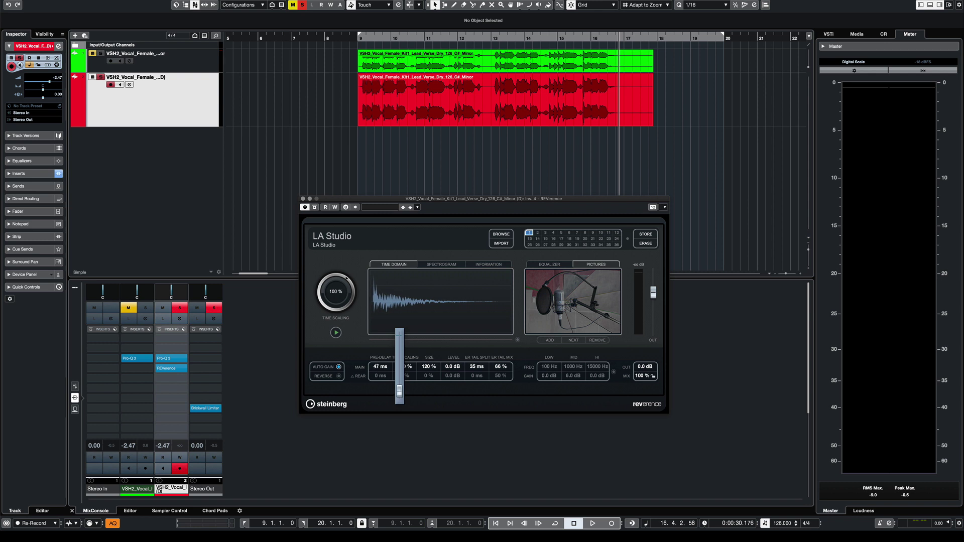
Step: Audition the reverb from bar 15.4 and lower the ER tail mix to 55 %
{"action": "left_click", "coordinate": [584, 38]}
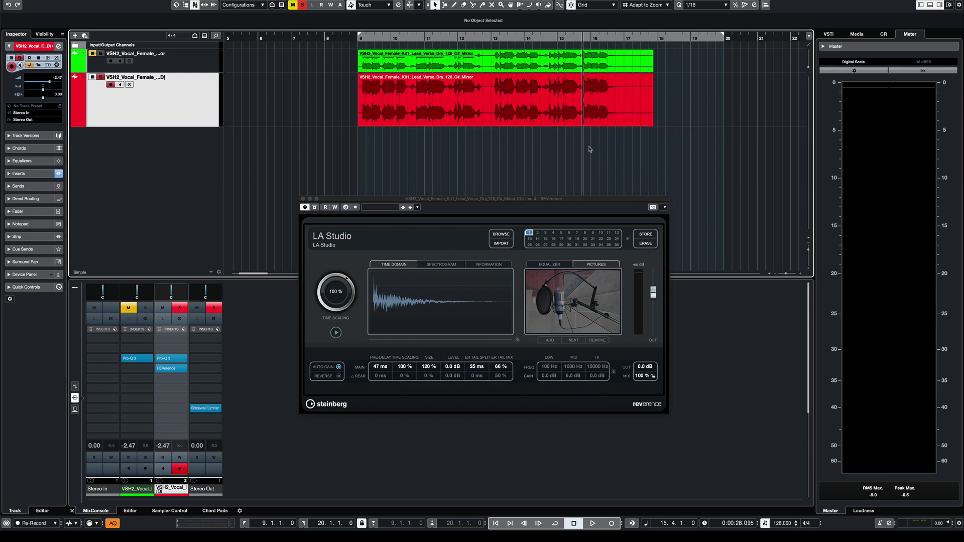
{"action": "key", "text": "space"}
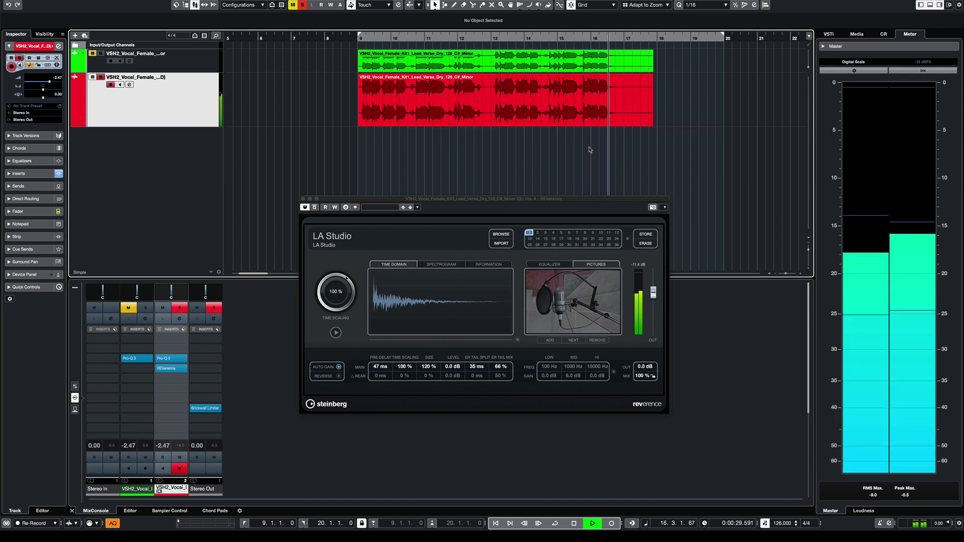
{"action": "key", "text": "space"}
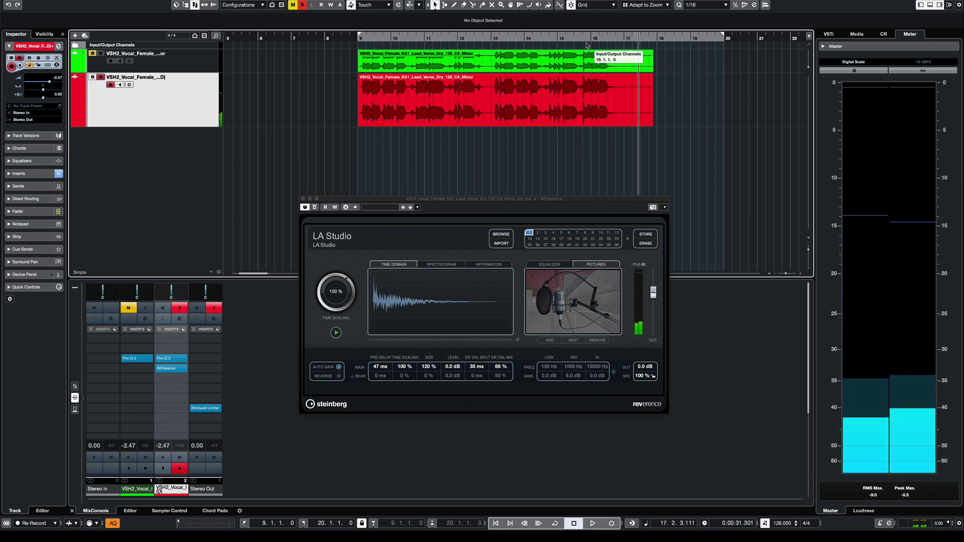
{"action": "key", "text": "space"}
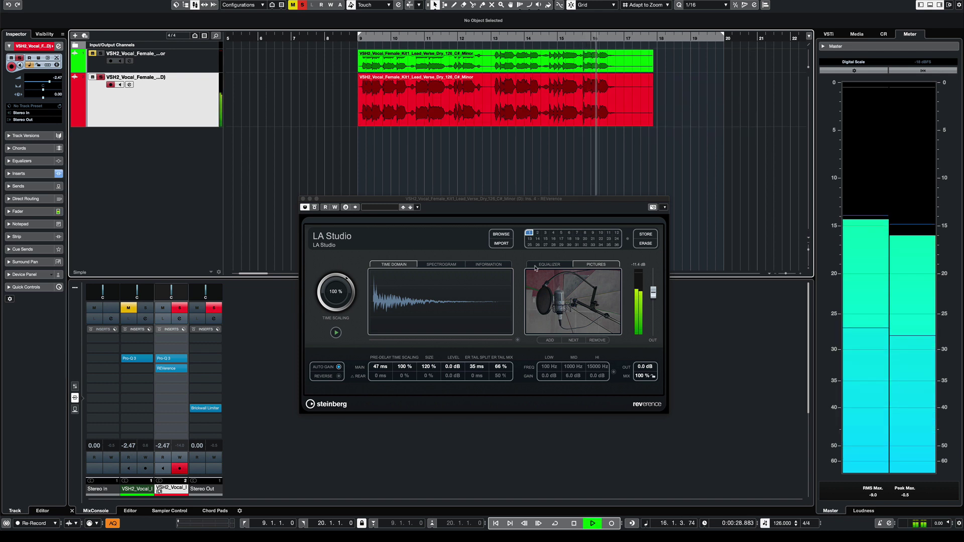
{"action": "scroll", "coordinate": [501, 367], "scroll_direction": "down", "scroll_amount": 5}
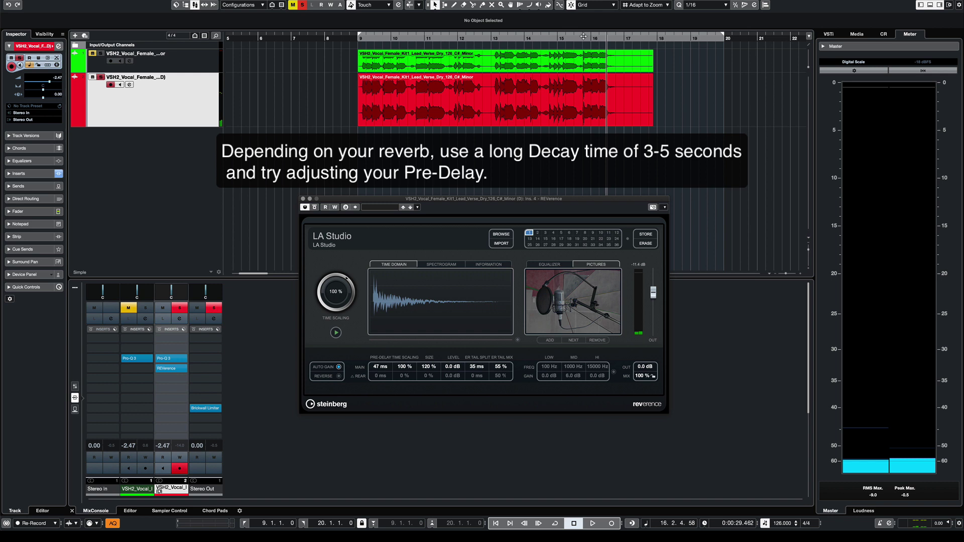
{"action": "key", "text": "space"}
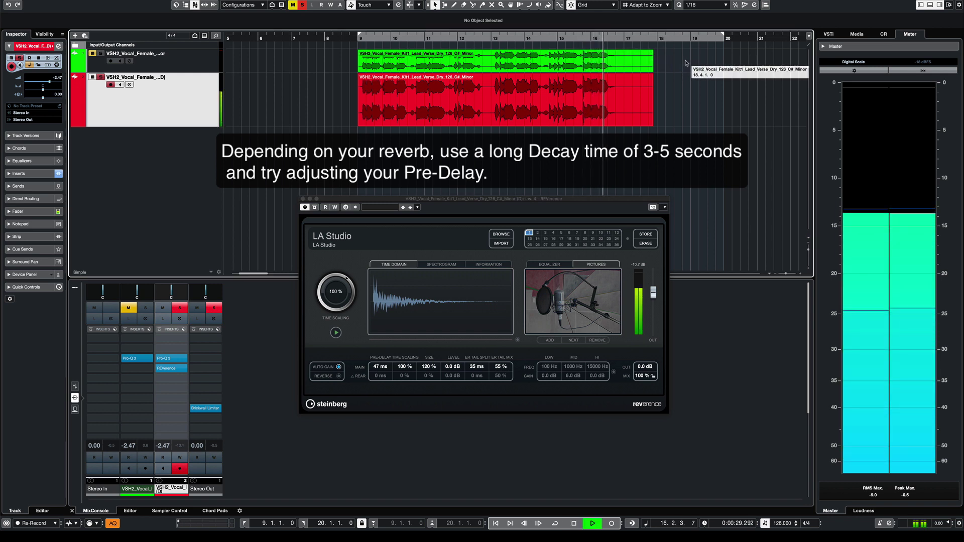
{"action": "key", "text": "space"}
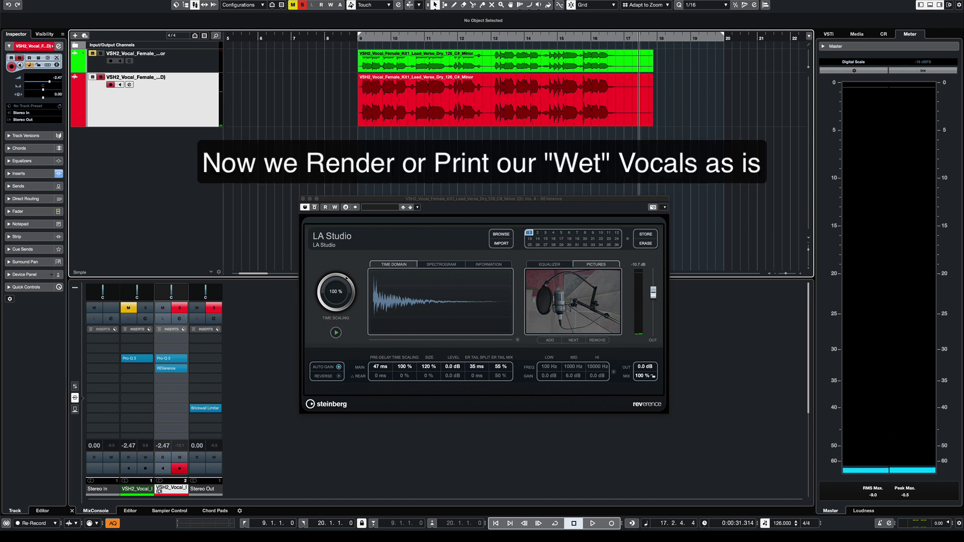
Step: Render the reverb-wet duplicate vocal in place to a new track
{"action": "left_click", "coordinate": [48, 6]}
{"action": "mouse_move", "coordinate": [70, 1]}
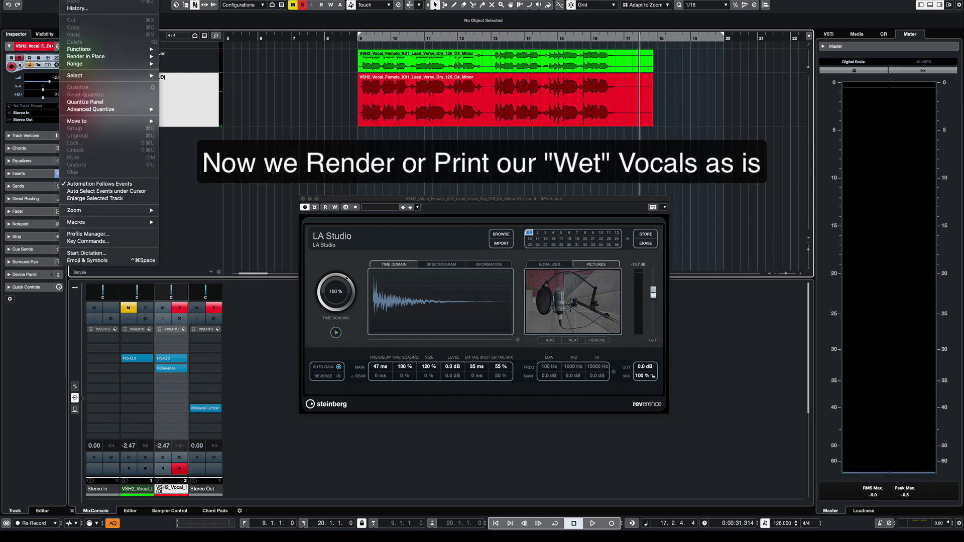
{"action": "mouse_move", "coordinate": [105, 59]}
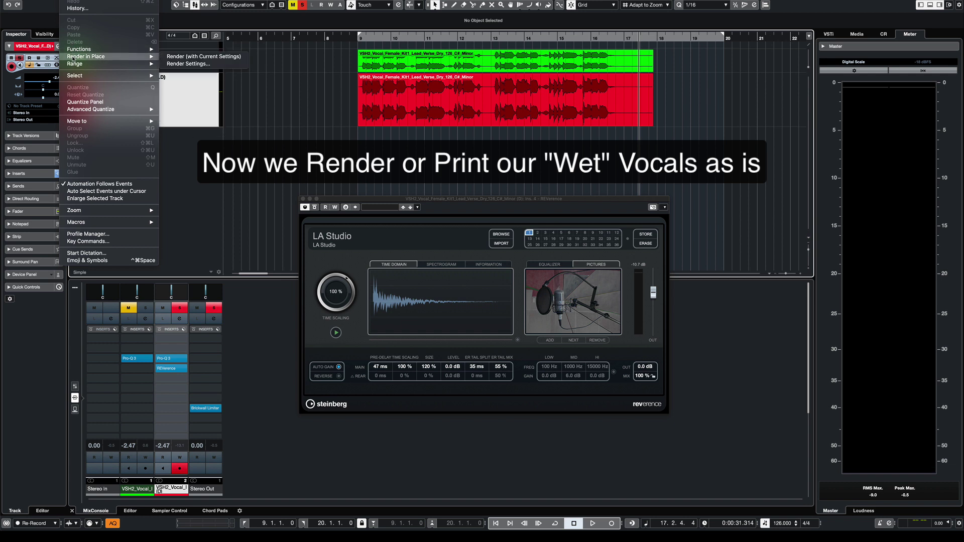
{"action": "left_click", "coordinate": [201, 56]}
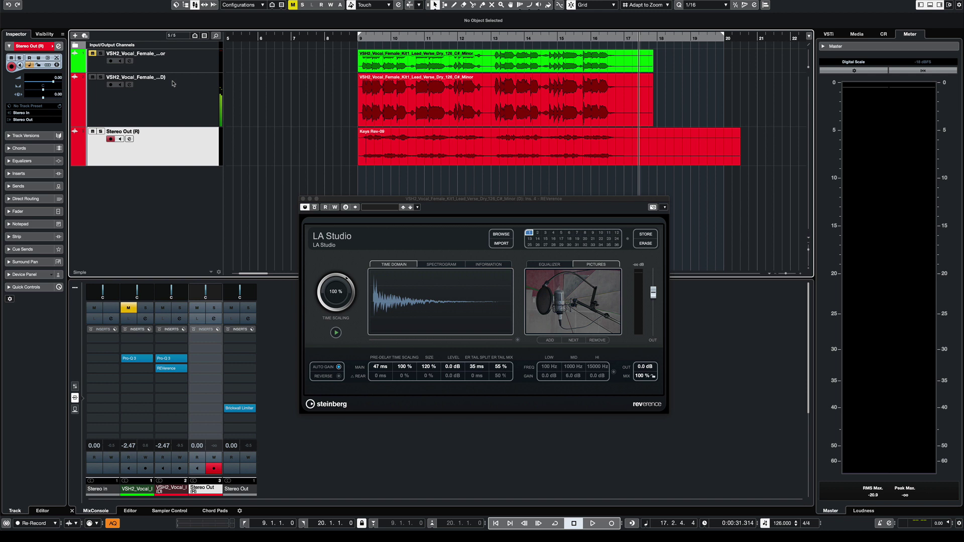
Step: Solo the rendered reverb track and audition its tail from around bar 16
{"action": "left_click", "coordinate": [101, 133]}
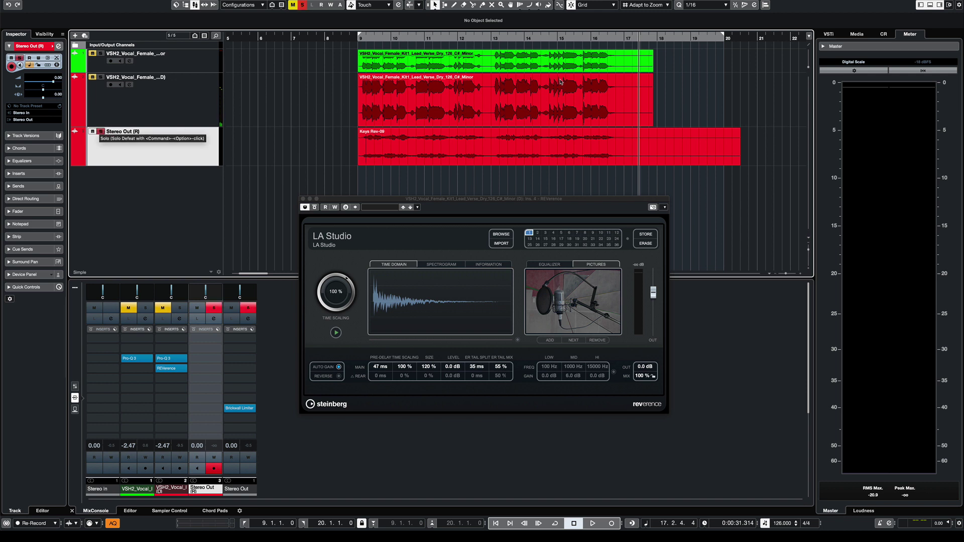
{"action": "left_click", "coordinate": [583, 40]}
{"action": "key", "text": "space"}
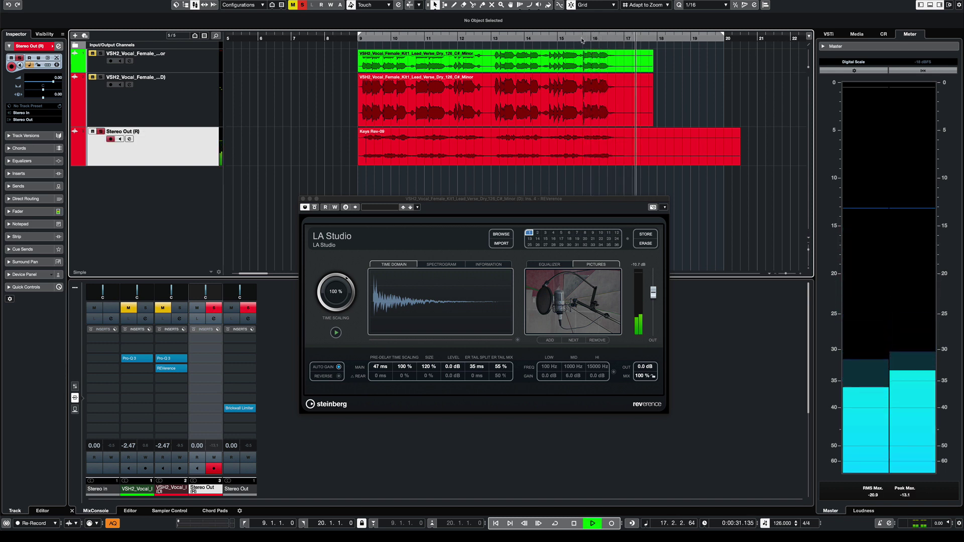
{"action": "key", "text": "space"}
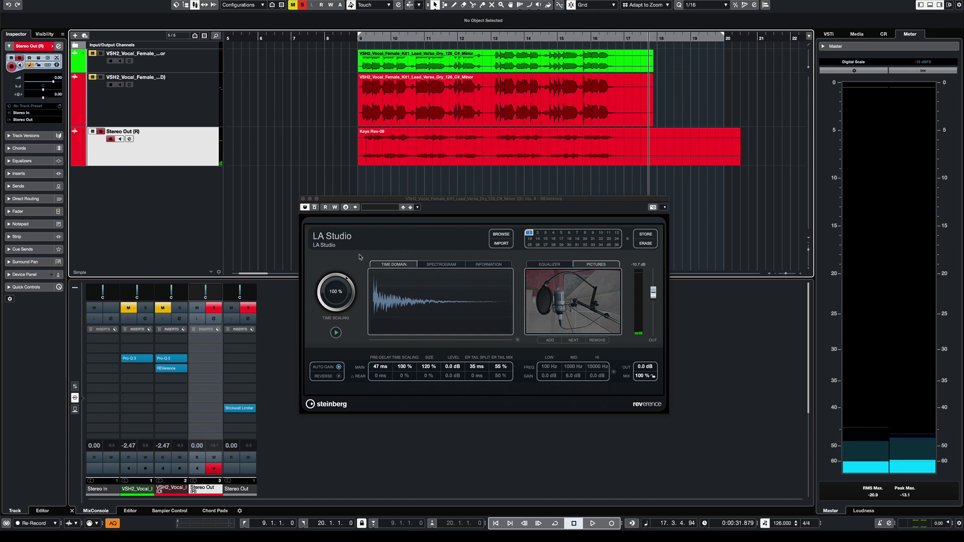
Step: Close REVerence and split the Keys Rev-09 event at bar 17.4
{"action": "left_click", "coordinate": [303, 199]}
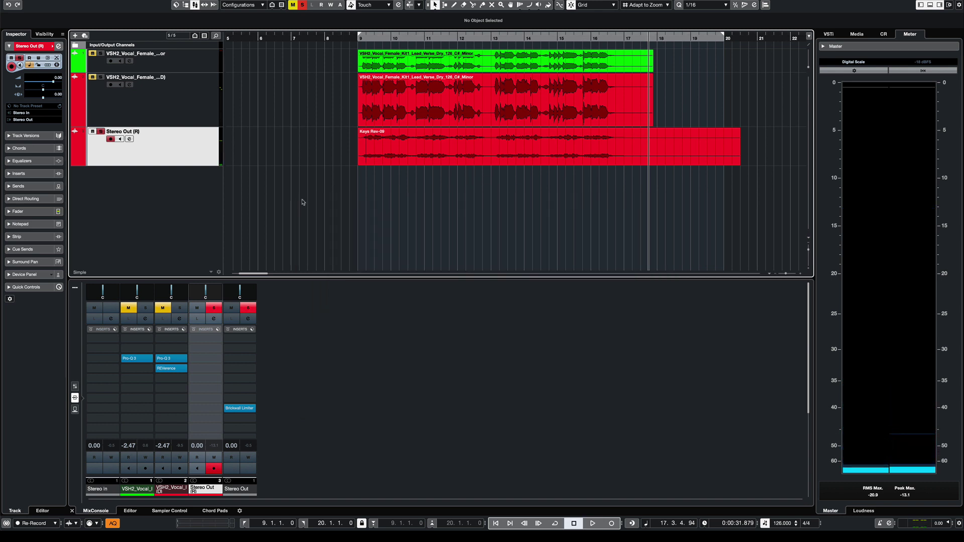
{"action": "right_click", "coordinate": [596, 205]}
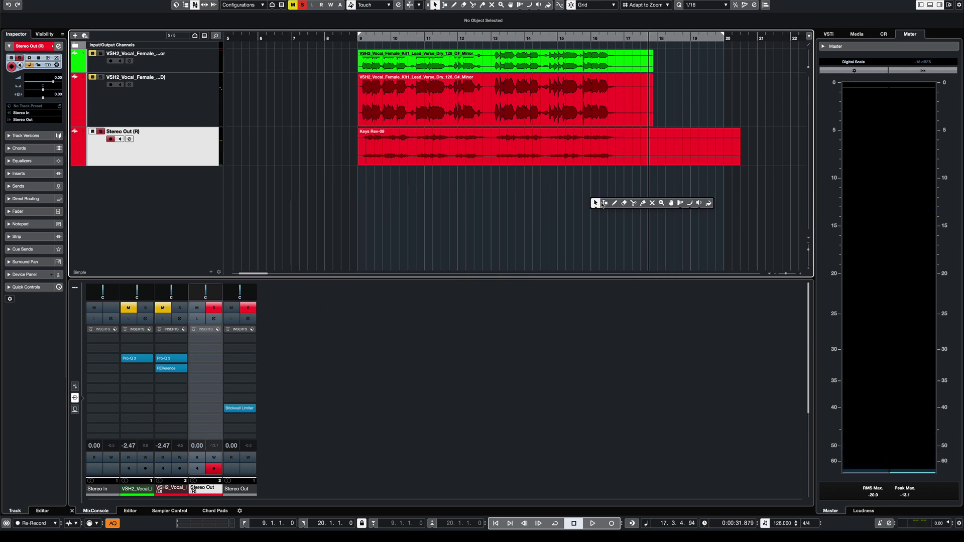
{"action": "left_click", "coordinate": [633, 203]}
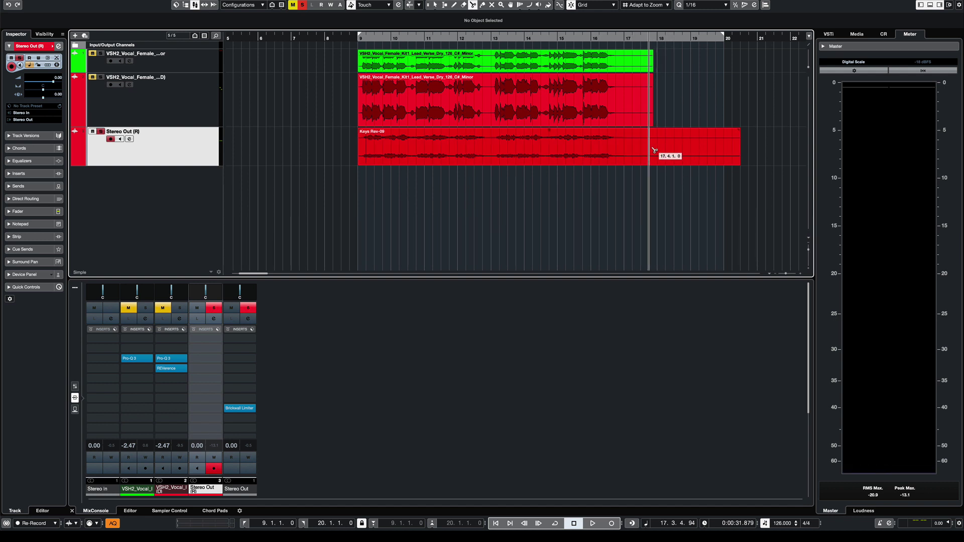
{"action": "left_click", "coordinate": [650, 150]}
{"action": "right_click", "coordinate": [678, 194]}
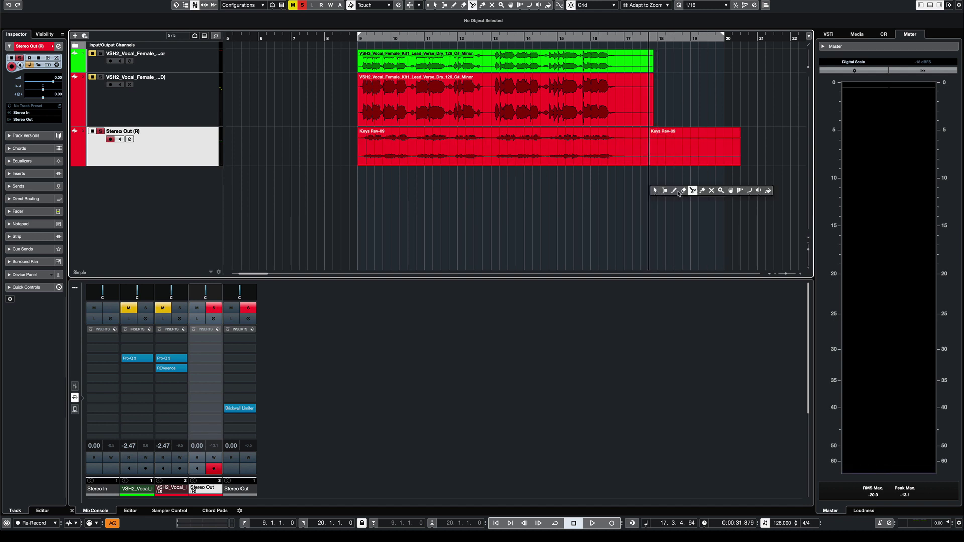
{"action": "left_click", "coordinate": [684, 190]}
Step: Erase the Keys Rev-09 tail after the split and add a new Sampler Track
{"action": "left_click", "coordinate": [689, 146]}
{"action": "key", "text": "1"}
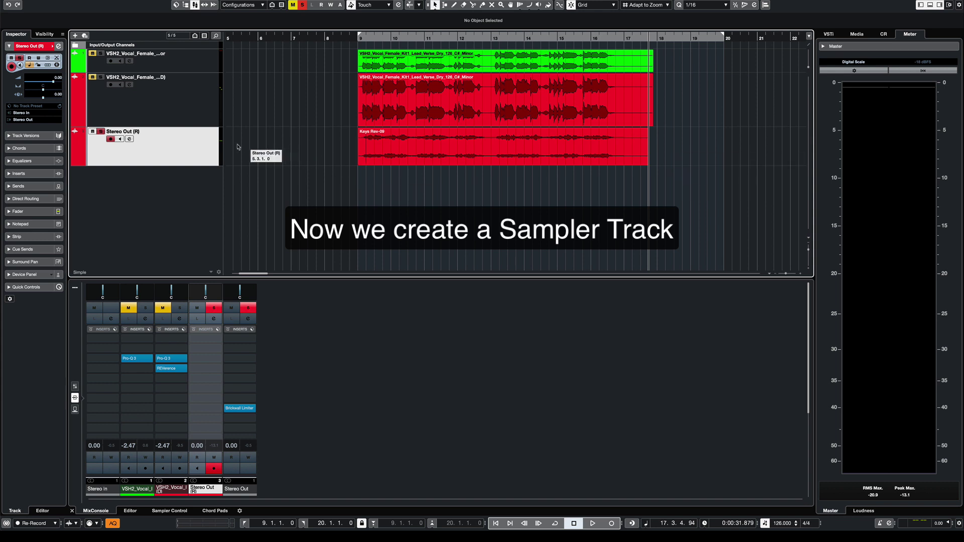
{"action": "right_click", "coordinate": [135, 192]}
{"action": "left_click", "coordinate": [164, 234]}
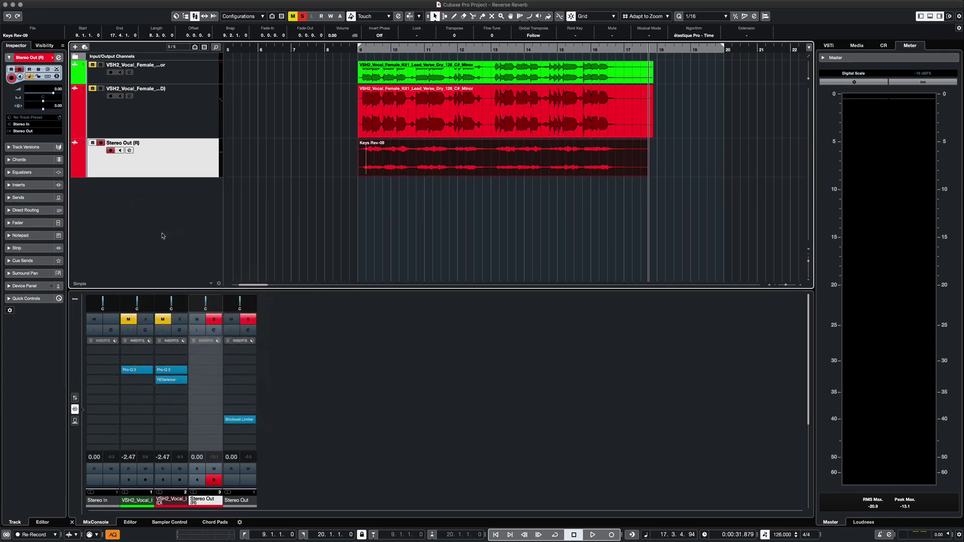
{"action": "left_click", "coordinate": [531, 202]}
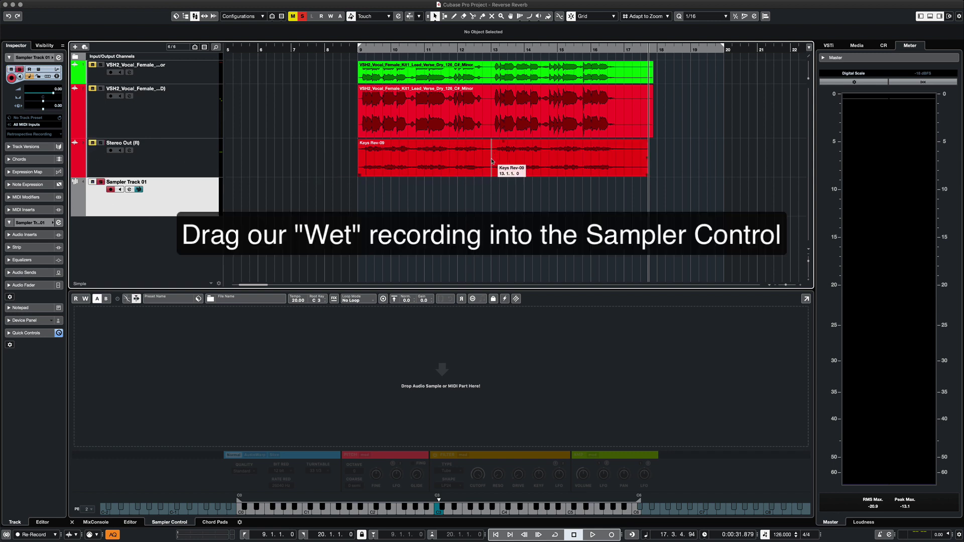
Step: Load Keys Rev-09 into the sampler reversed, with its start trimmed later and a fade-in
{"action": "left_click_drag", "start_coordinate": [493, 165], "coordinate": [456, 387]}
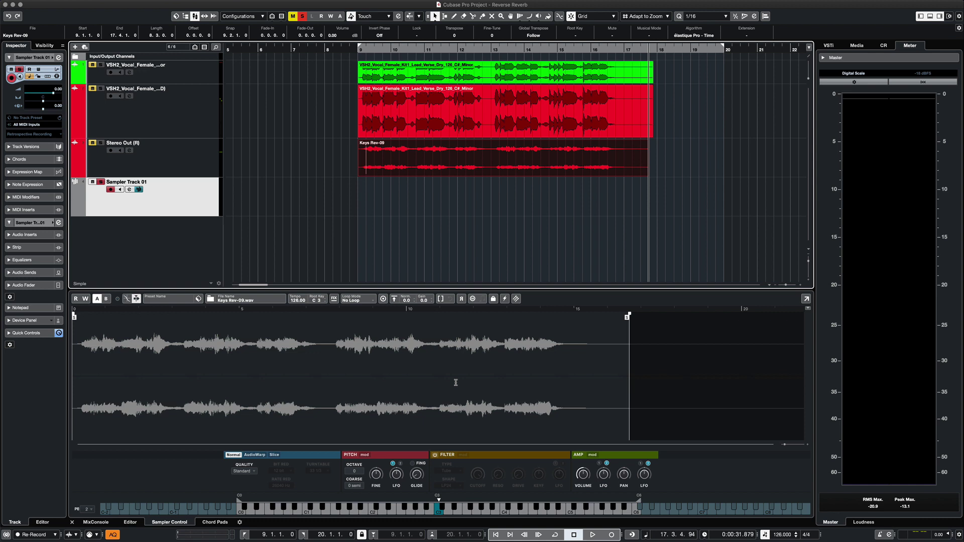
{"action": "left_click", "coordinate": [461, 297]}
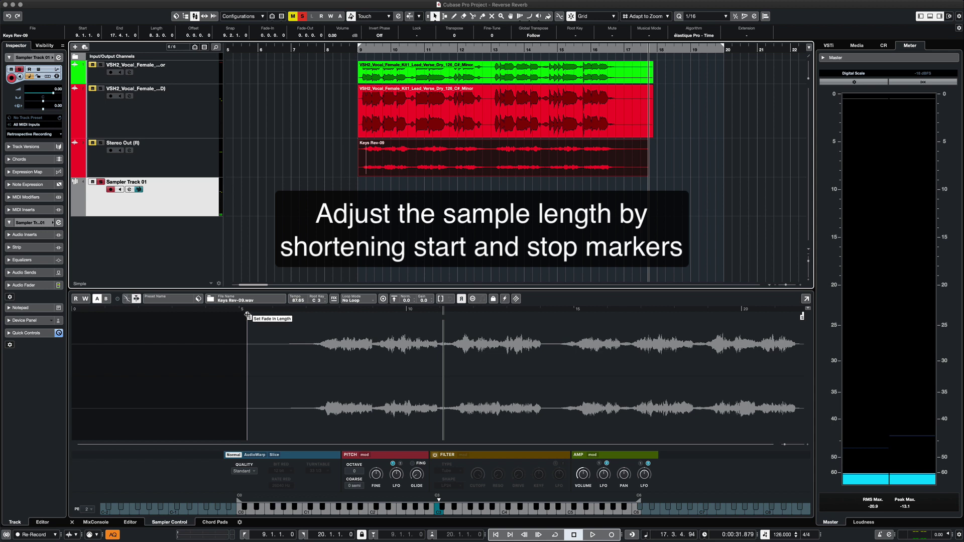
{"action": "left_click_drag", "start_coordinate": [248, 317], "coordinate": [266, 317]}
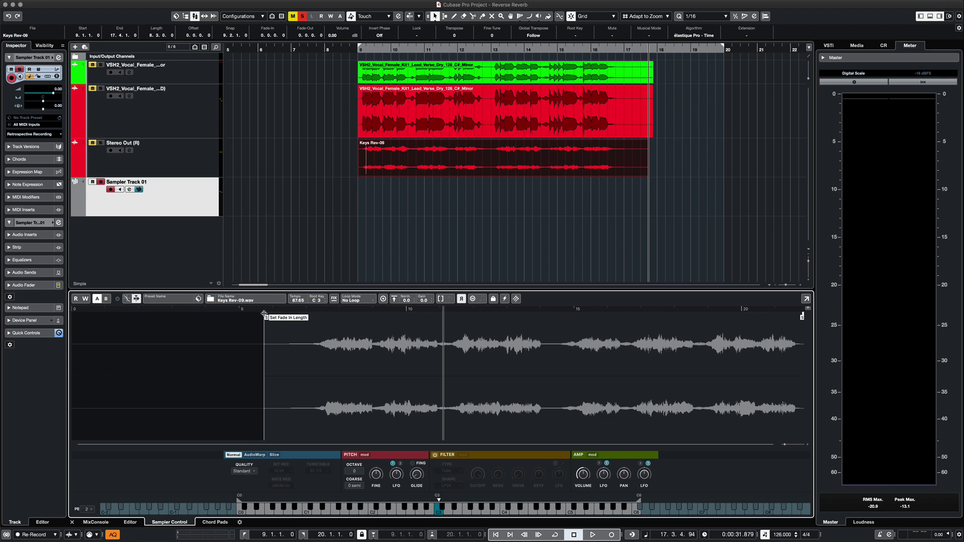
{"action": "left_click_drag", "start_coordinate": [264, 314], "coordinate": [275, 314]}
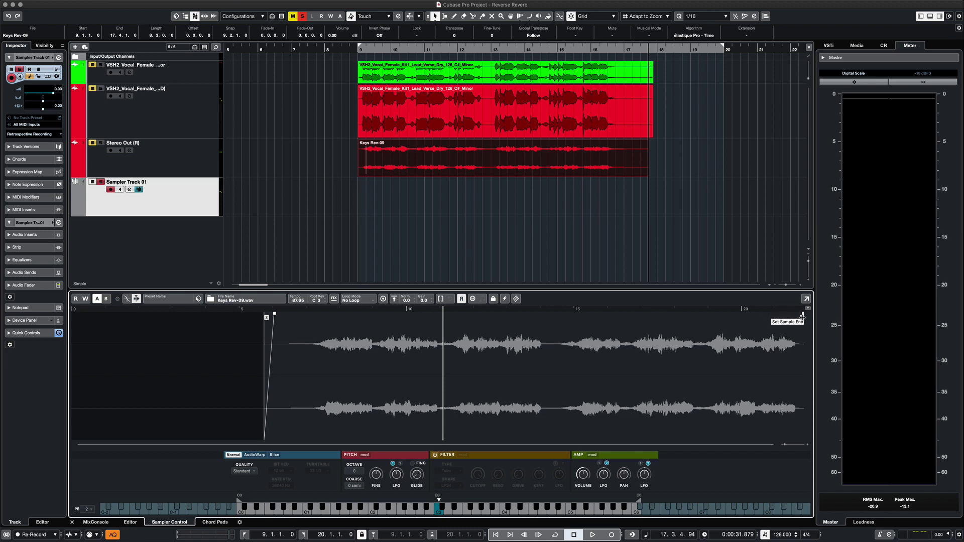
Step: Pull the reversed sample's end earlier to a zero crossing with a short fade-out
{"action": "left_click_drag", "start_coordinate": [803, 315], "coordinate": [335, 313]}
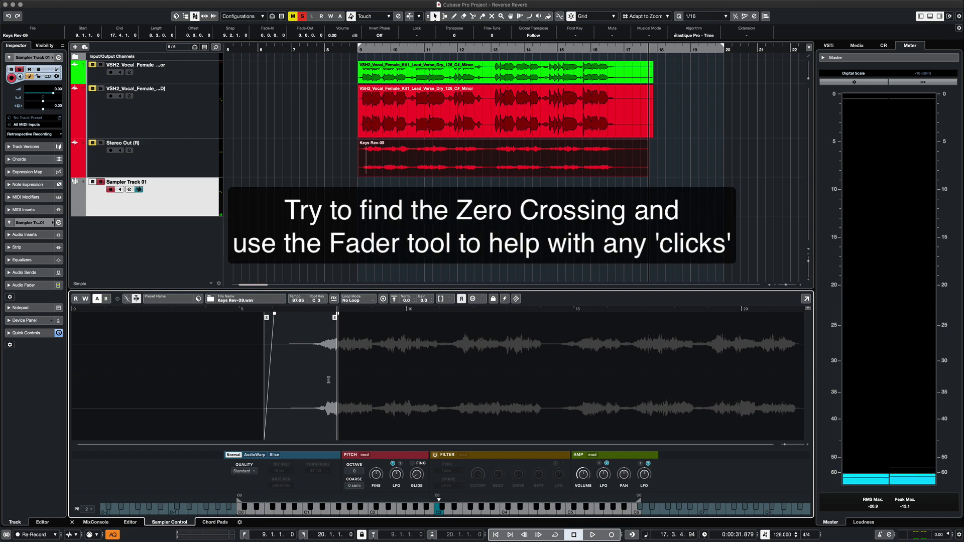
{"action": "key", "text": "h"}
{"action": "key", "text": "h"}
{"action": "key", "text": "h"}
{"action": "key", "text": "h"}
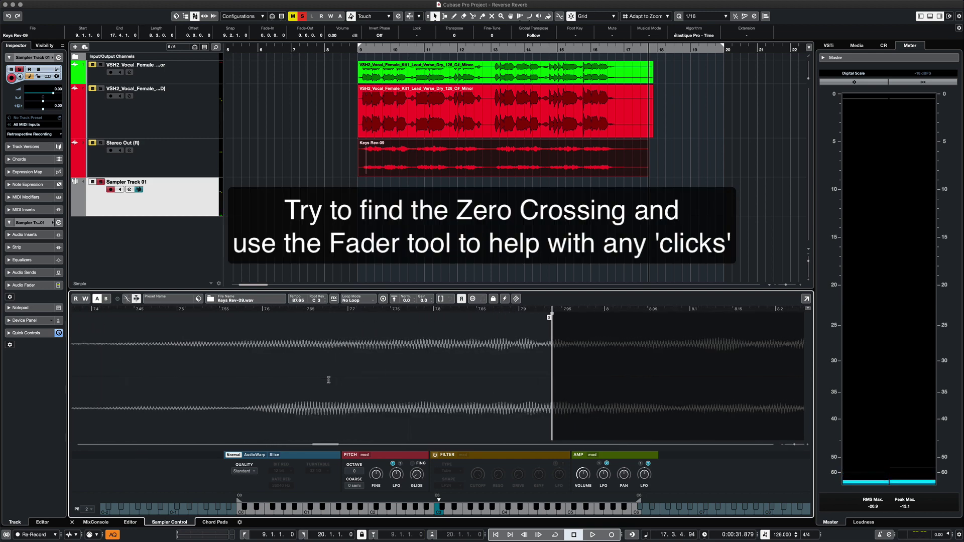
{"action": "left_click_drag", "start_coordinate": [329, 380], "coordinate": [333, 381]}
{"action": "scroll", "coordinate": [551, 348], "scroll_direction": "right", "scroll_amount": 2}
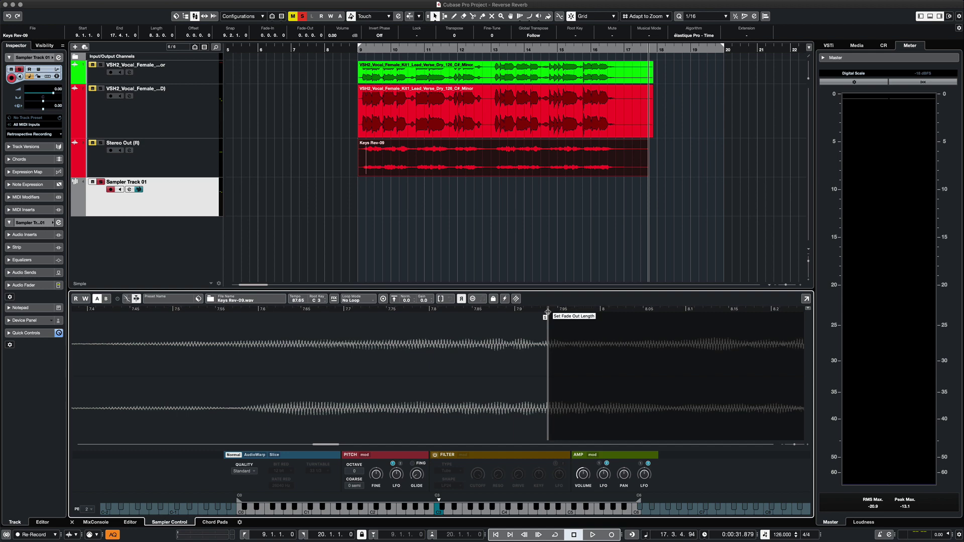
{"action": "scroll", "coordinate": [542, 312], "scroll_direction": "right", "scroll_amount": 1}
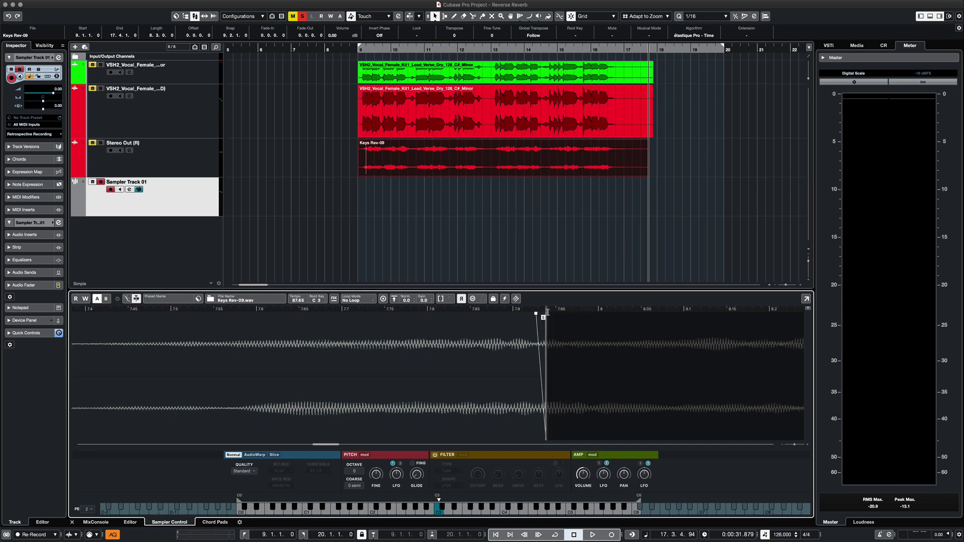
{"action": "scroll", "coordinate": [525, 342], "scroll_direction": "up", "scroll_amount": 10}
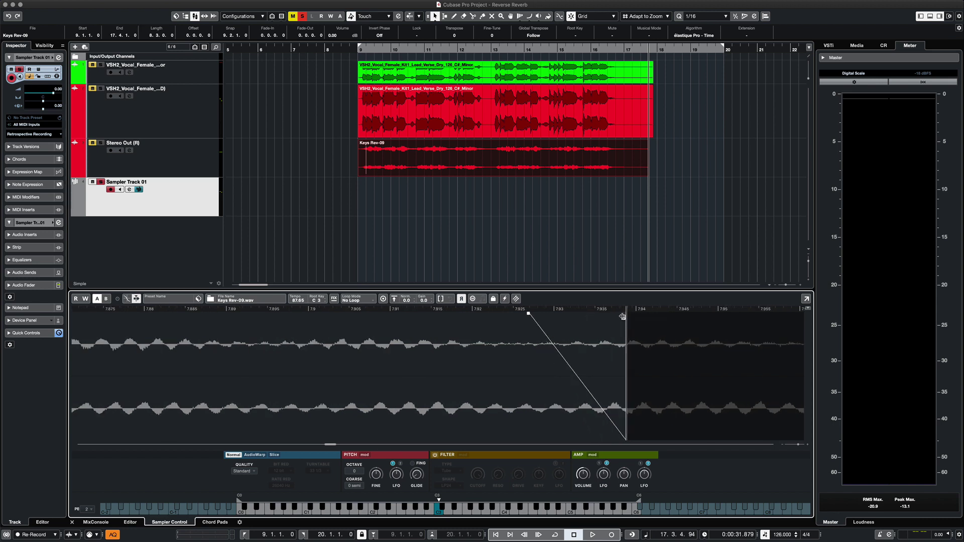
{"action": "mouse_move", "coordinate": [623, 316]}
{"action": "left_mouse_down"}
{"action": "mouse_move", "coordinate": [549, 317]}
{"action": "mouse_move", "coordinate": [560, 316]}
{"action": "left_mouse_up"}
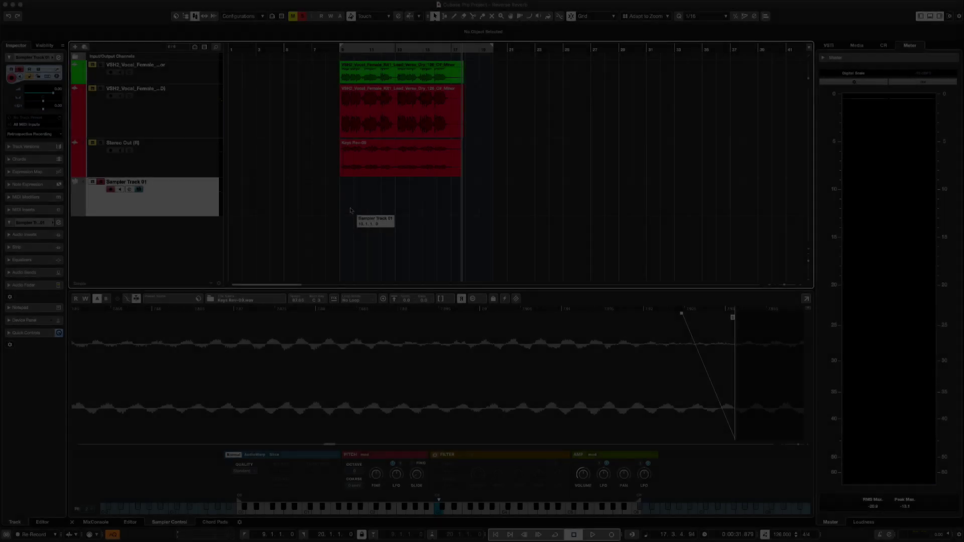
Step: Draw a part from bar 9 to 13 on Sampler Track 01 and open it in the Key Editor
{"action": "right_click", "coordinate": [333, 197]}
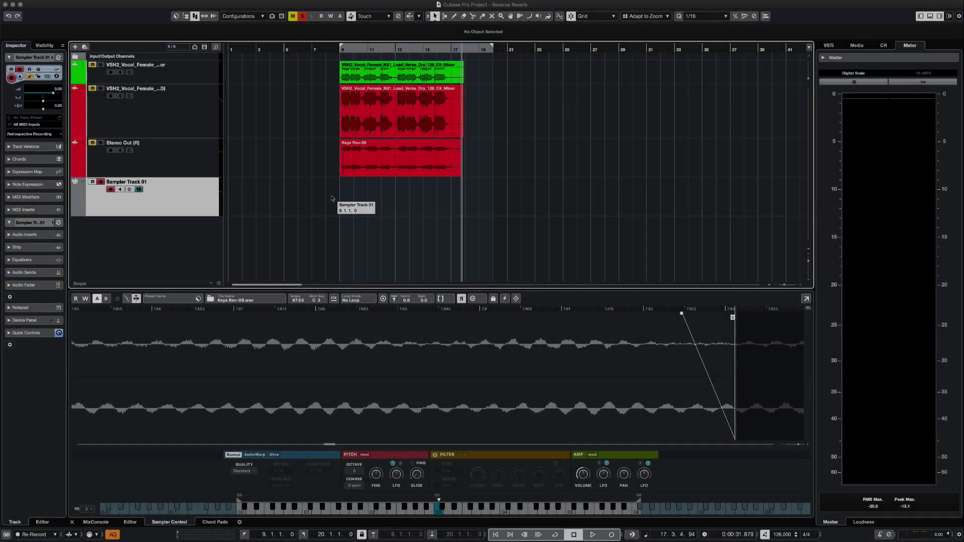
{"action": "left_click", "coordinate": [351, 197]}
{"action": "left_click_drag", "start_coordinate": [343, 198], "coordinate": [393, 201]}
{"action": "double_click", "coordinate": [363, 204]}
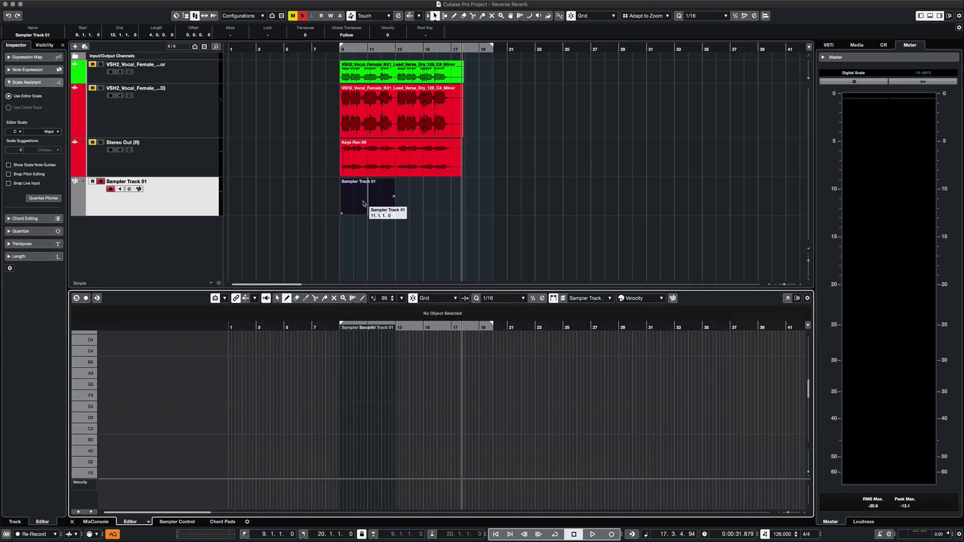
Step: Draw a single C3 note spanning the four-bar part, then return to the arrangement
{"action": "scroll", "coordinate": [331, 410], "scroll_direction": "up", "scroll_amount": 4}
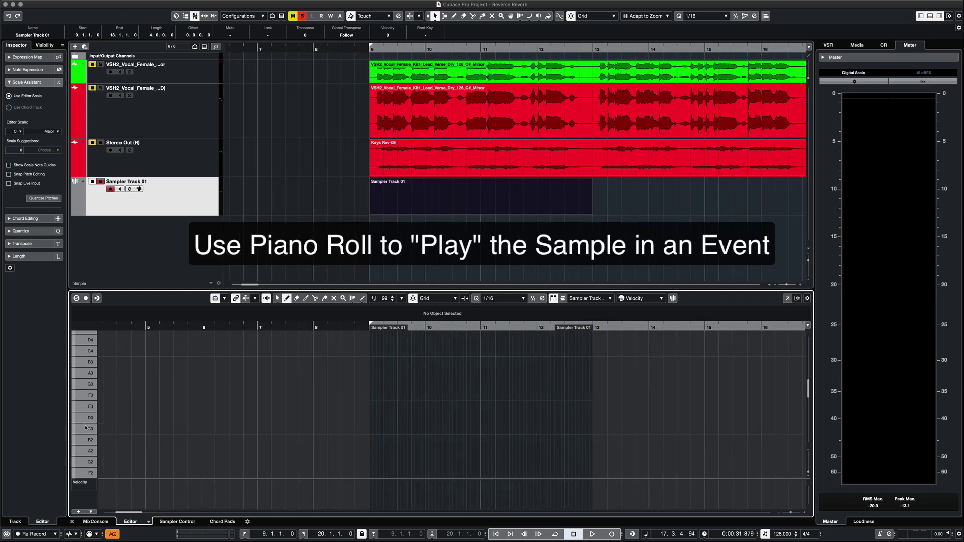
{"action": "left_click", "coordinate": [85, 430]}
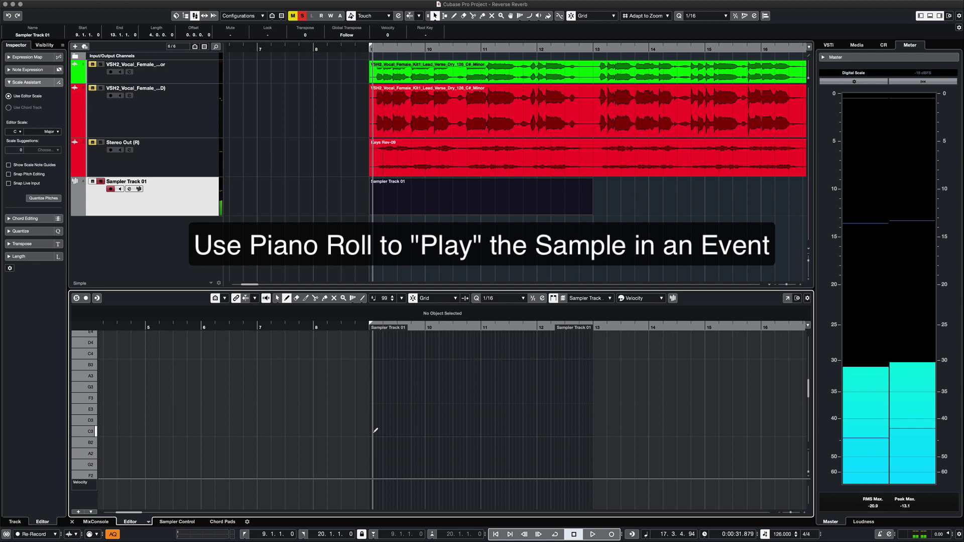
{"action": "left_click_drag", "start_coordinate": [375, 431], "coordinate": [593, 433]}
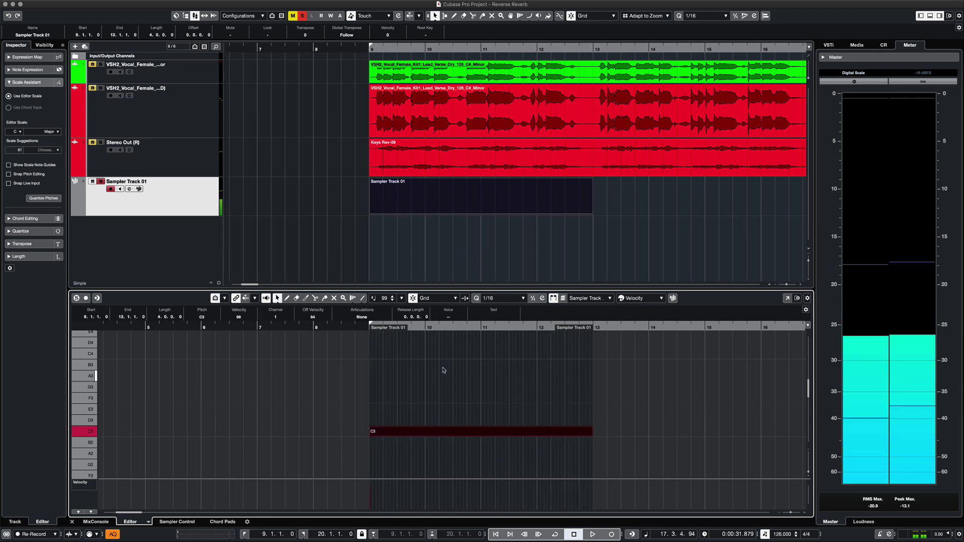
{"action": "key", "text": "1"}
{"action": "key", "text": "g"}
{"action": "key", "text": "g"}
{"action": "left_click", "coordinate": [197, 198]}
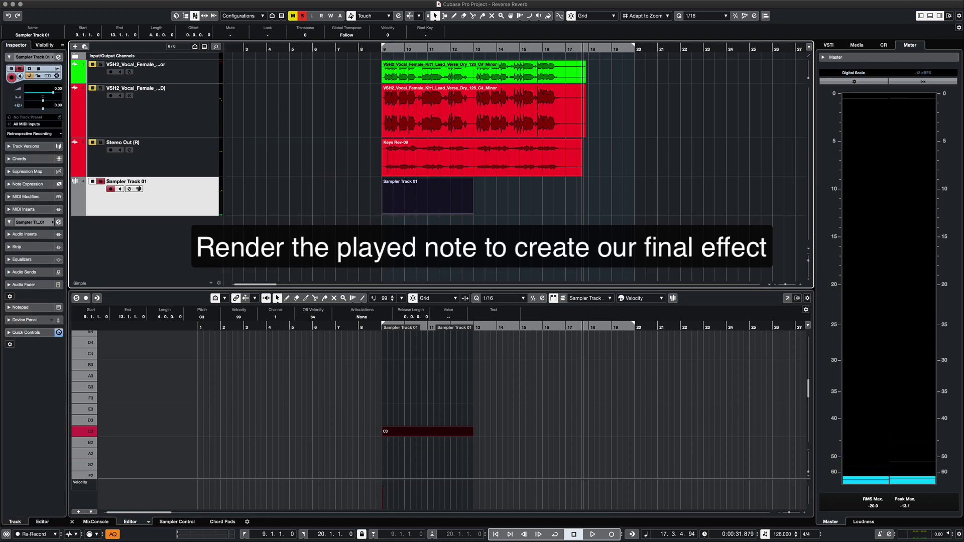
Step: Render the sampler part to audio as Keys Rev-10 and select the new event
{"action": "left_click", "coordinate": [73, 2]}
{"action": "mouse_move", "coordinate": [80, 68]}
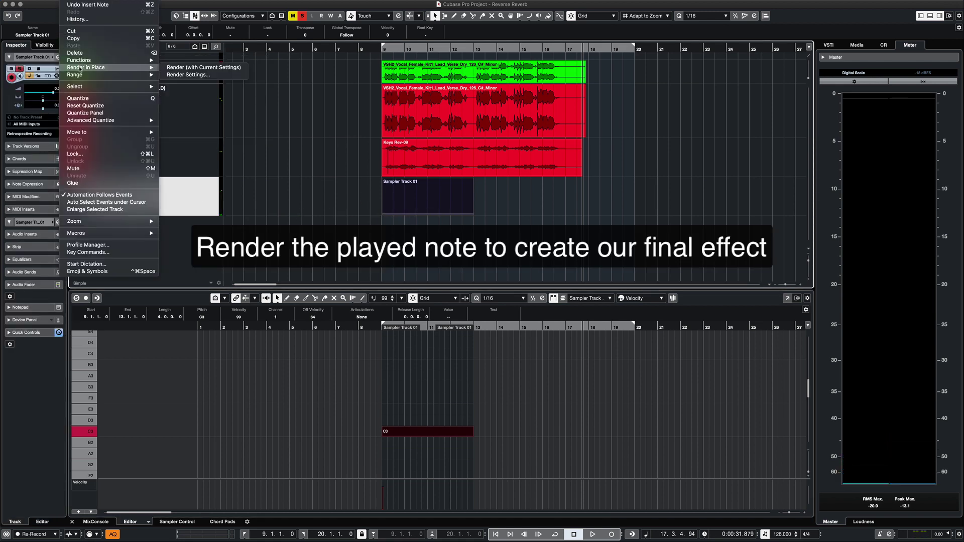
{"action": "left_click", "coordinate": [180, 68]}
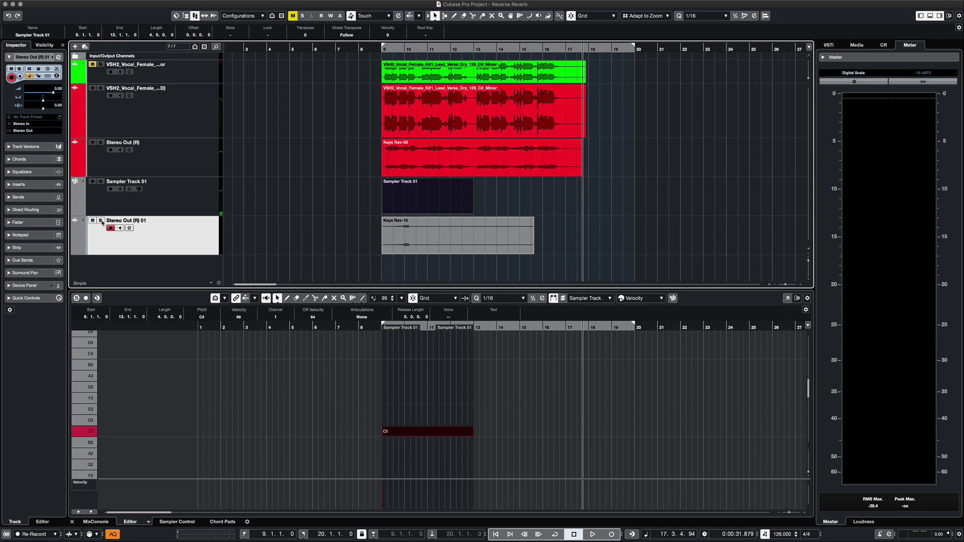
{"action": "key", "text": "space"}
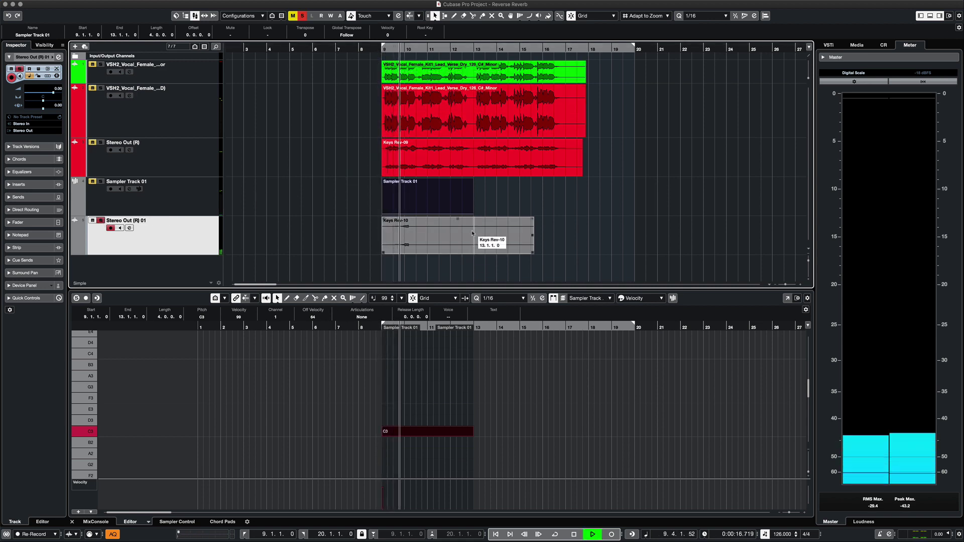
{"action": "left_click", "coordinate": [472, 233]}
Step: Raise the Keys Rev-10 event volume about 3 dB and move its track under the vocal
{"action": "key", "text": "space"}
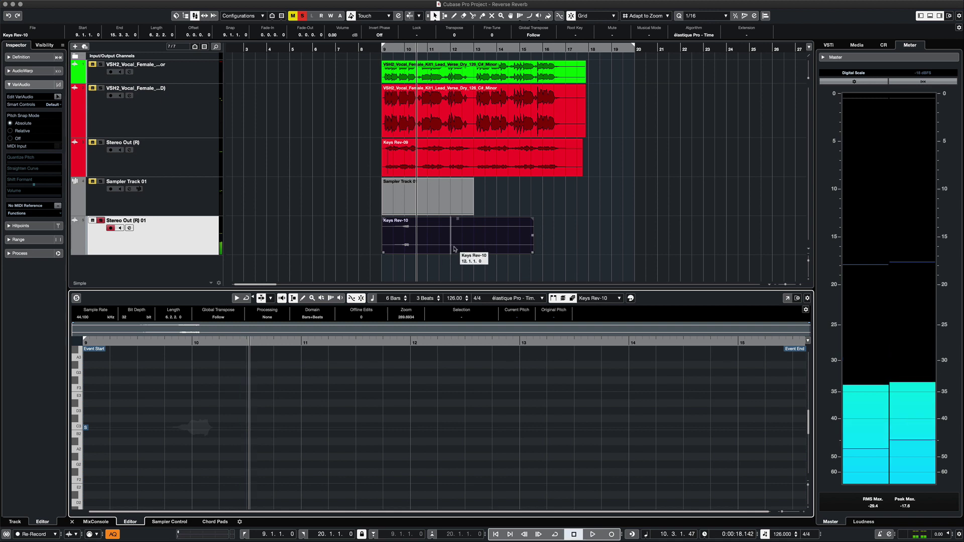
{"action": "left_click_drag", "start_coordinate": [458, 219], "coordinate": [459, 198]}
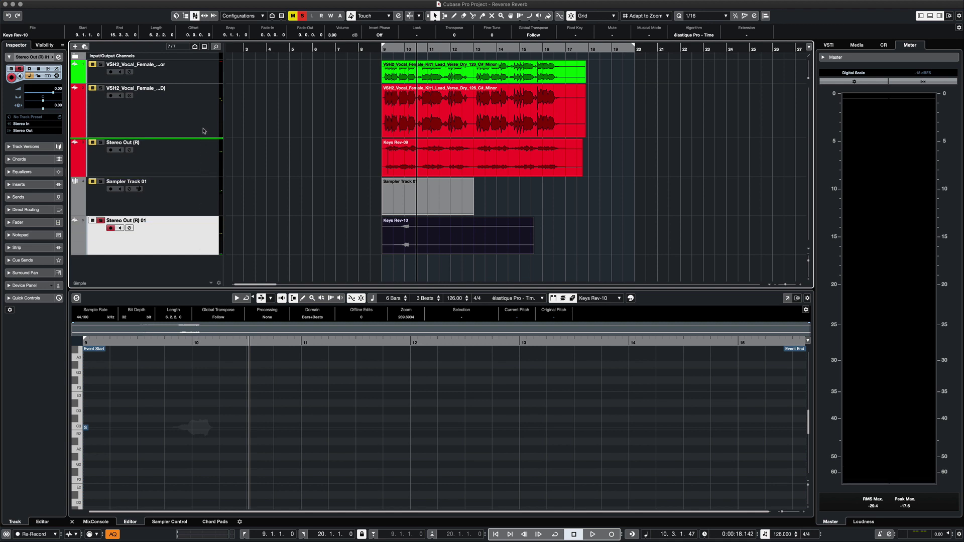
{"action": "left_click_drag", "start_coordinate": [203, 106], "coordinate": [206, 109]}
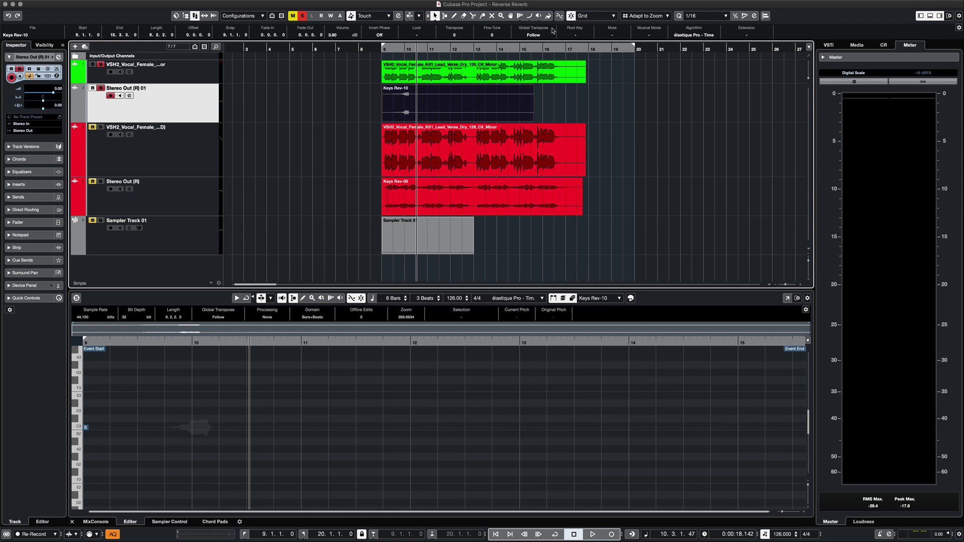
Step: Turn off Snap and drag the Keys Rev-10 swell left to before the vocal
{"action": "left_click", "coordinate": [571, 15]}
{"action": "key", "text": "h"}
{"action": "key", "text": "h"}
{"action": "left_click_drag", "start_coordinate": [406, 110], "coordinate": [428, 108]}
{"action": "left_click_drag", "start_coordinate": [532, 110], "coordinate": [427, 109]}
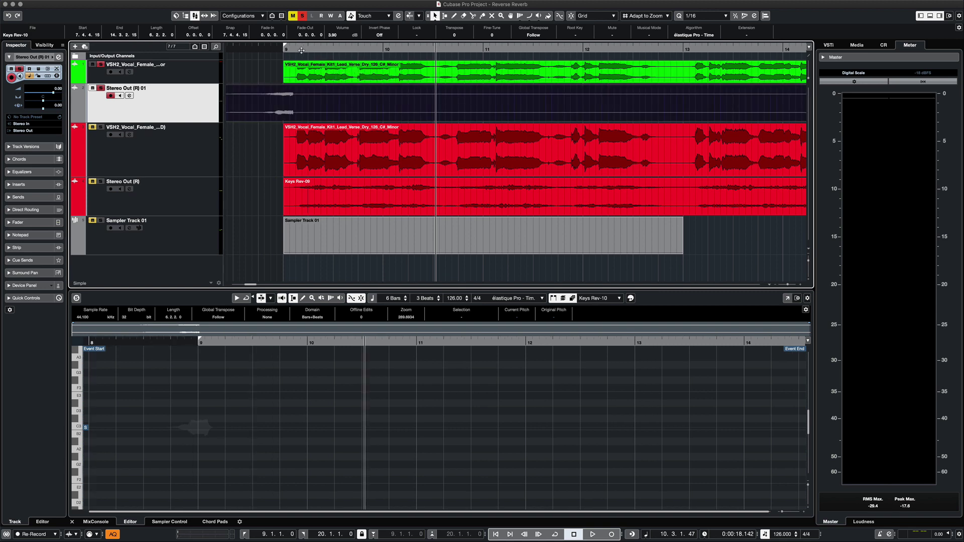
Step: Fine-position the swell to start at 7.4.4.106 so it ends where the vocal enters
{"action": "left_click_drag", "start_coordinate": [199, 83], "coordinate": [191, 147]}
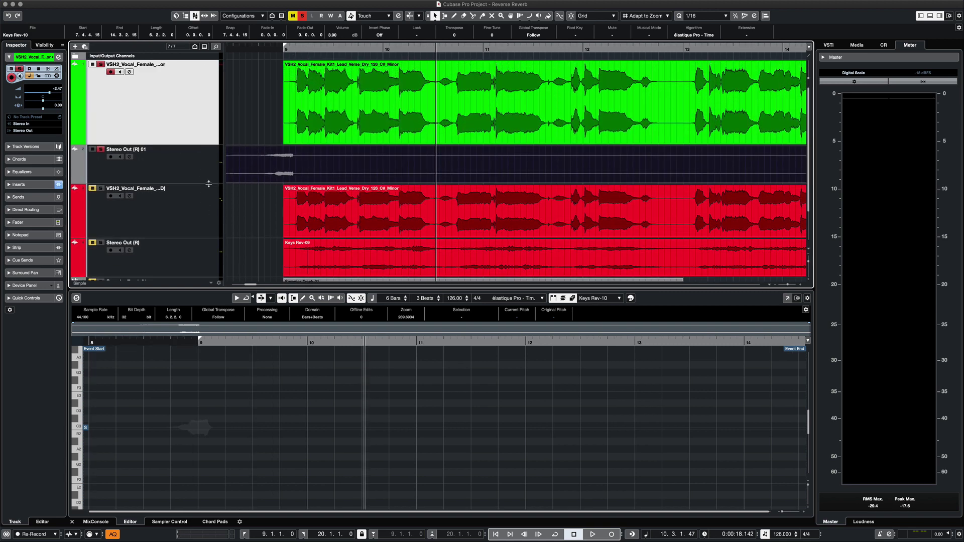
{"action": "left_click_drag", "start_coordinate": [209, 184], "coordinate": [202, 252]}
{"action": "scroll", "coordinate": [317, 196], "scroll_direction": "left", "scroll_amount": 3}
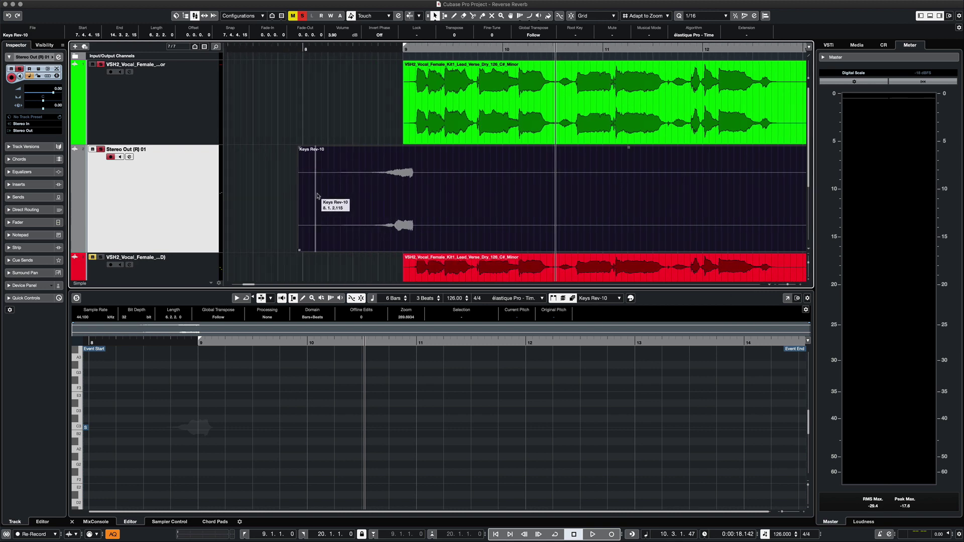
{"action": "scroll", "coordinate": [318, 196], "scroll_direction": "up", "scroll_amount": 6}
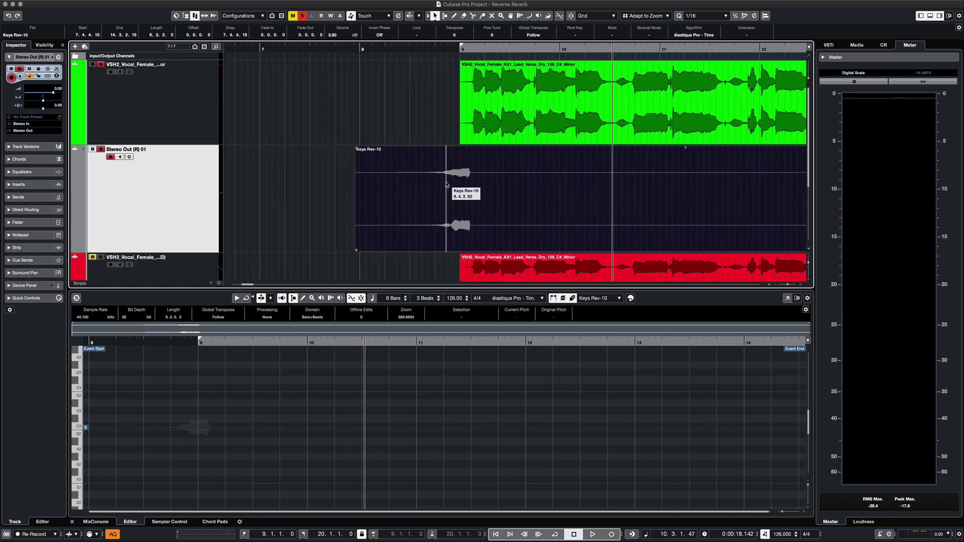
{"action": "left_click", "coordinate": [521, 49]}
{"action": "scroll", "coordinate": [530, 185], "scroll_direction": "up", "scroll_amount": 2}
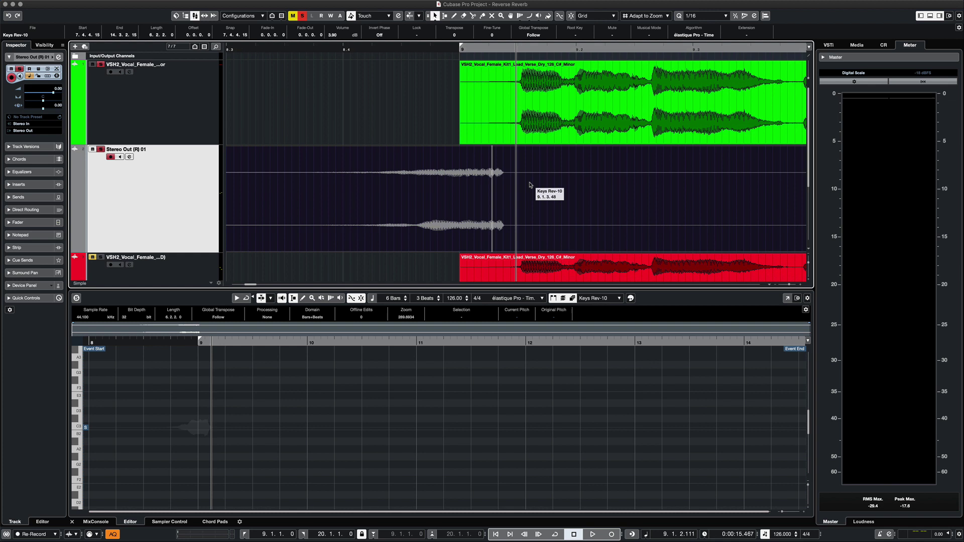
{"action": "left_click_drag", "start_coordinate": [512, 195], "coordinate": [523, 196]}
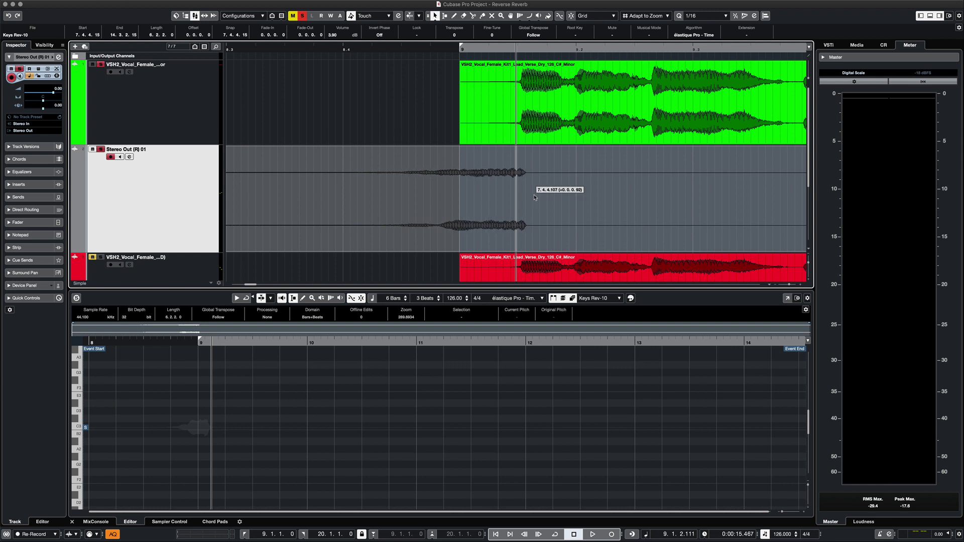
{"action": "left_click_drag", "start_coordinate": [535, 197], "coordinate": [535, 197]}
{"action": "scroll", "coordinate": [536, 197], "scroll_direction": "down", "scroll_amount": 3}
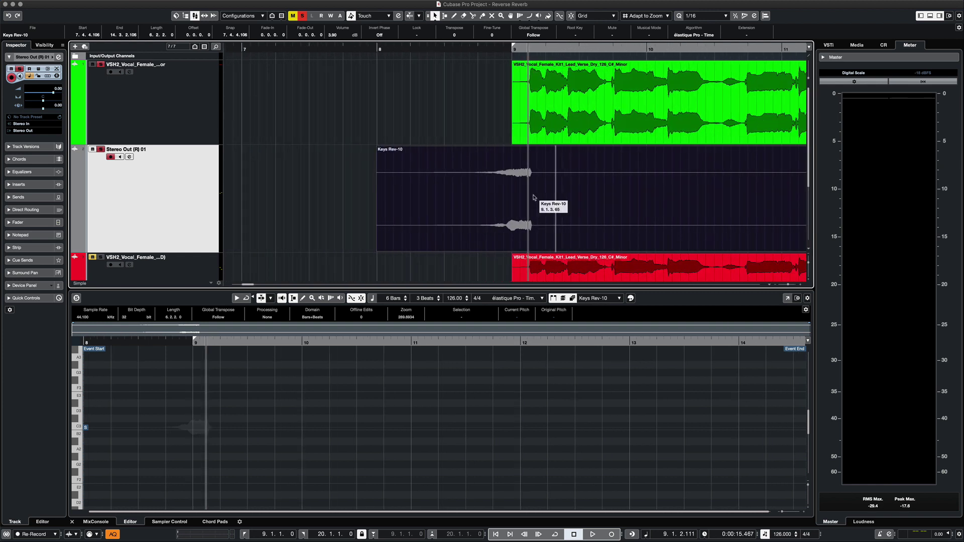
Step: Play back from just before bar 8 to hear the Keys Rev-10 swell lead into the vocal
{"action": "left_click", "coordinate": [380, 50]}
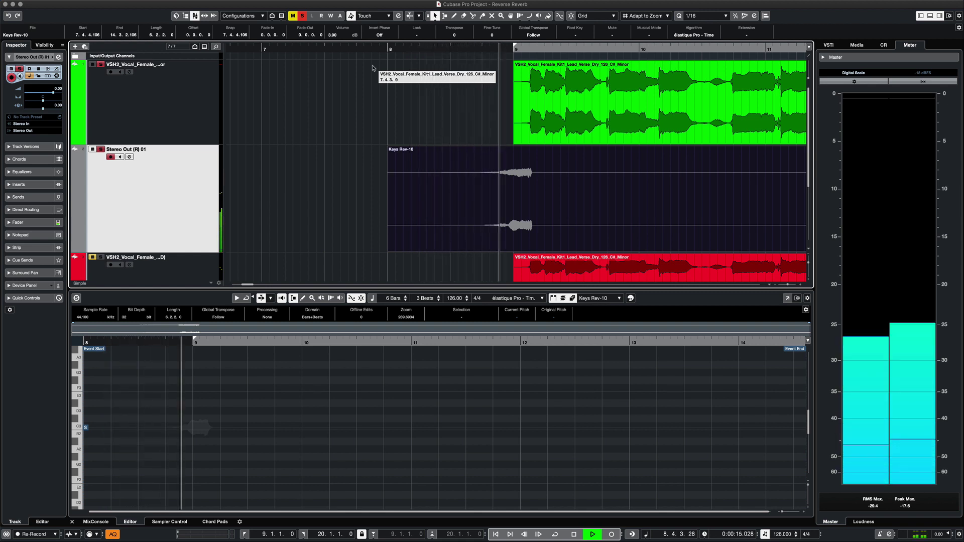
{"action": "key", "text": "space"}
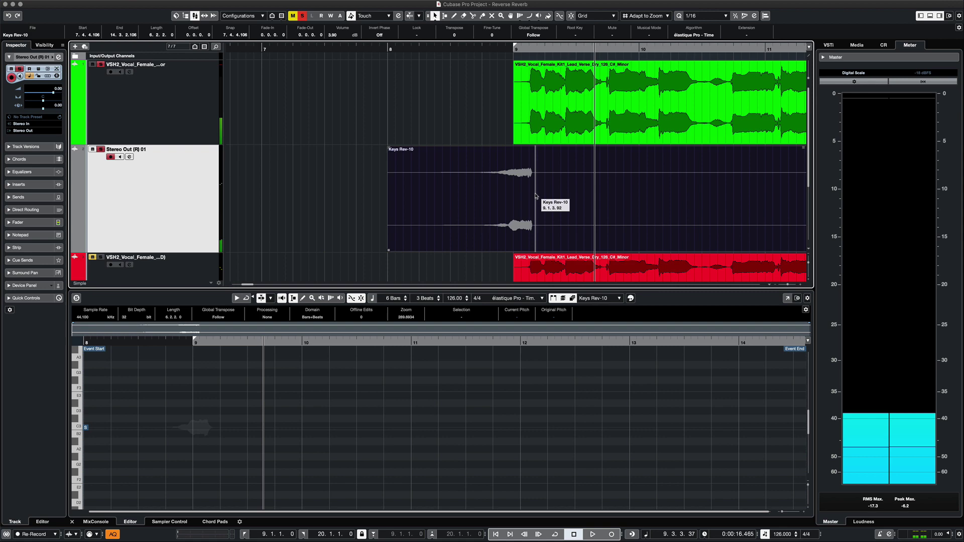
{"action": "scroll", "coordinate": [536, 196], "scroll_direction": "up", "scroll_amount": 5}
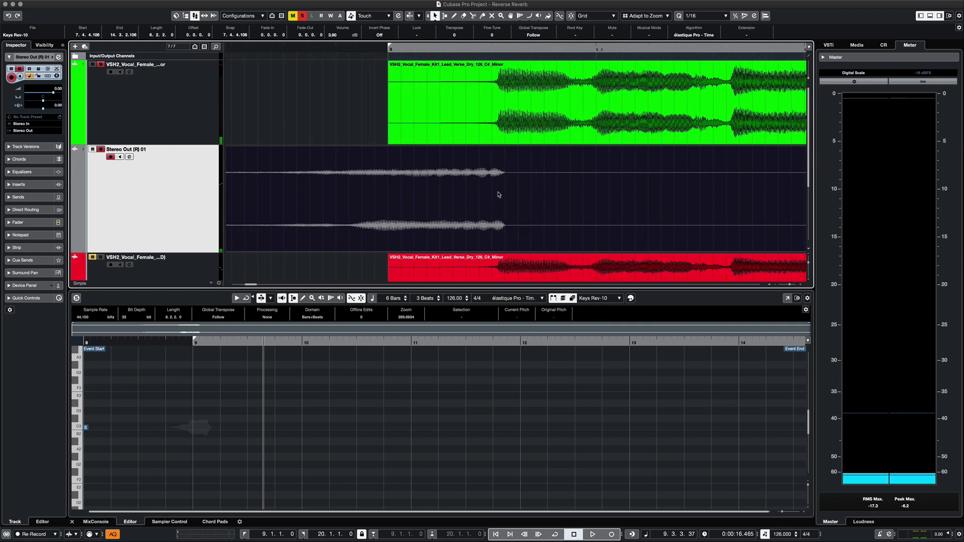
{"action": "scroll", "coordinate": [498, 191], "scroll_direction": "down", "scroll_amount": 4}
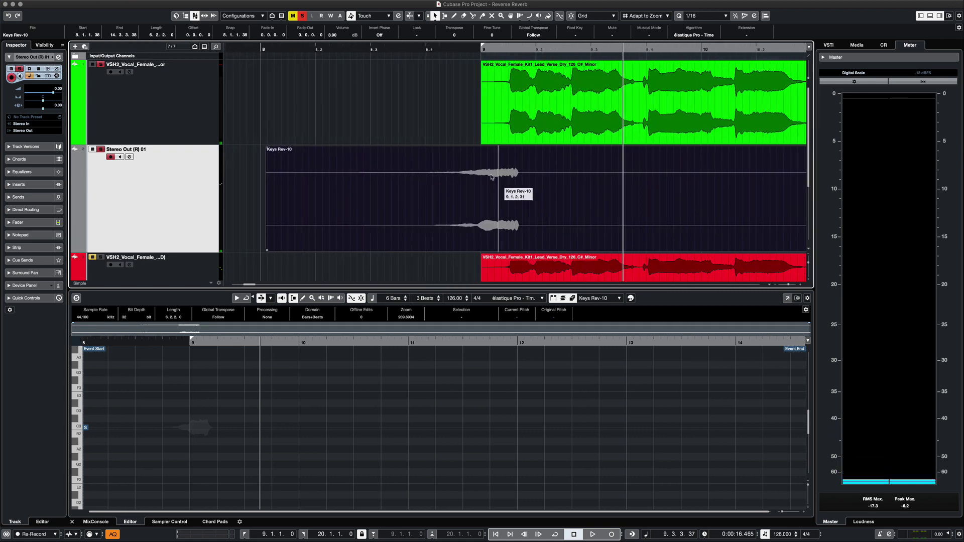
{"action": "left_click", "coordinate": [306, 49]}
{"action": "key", "text": "space"}
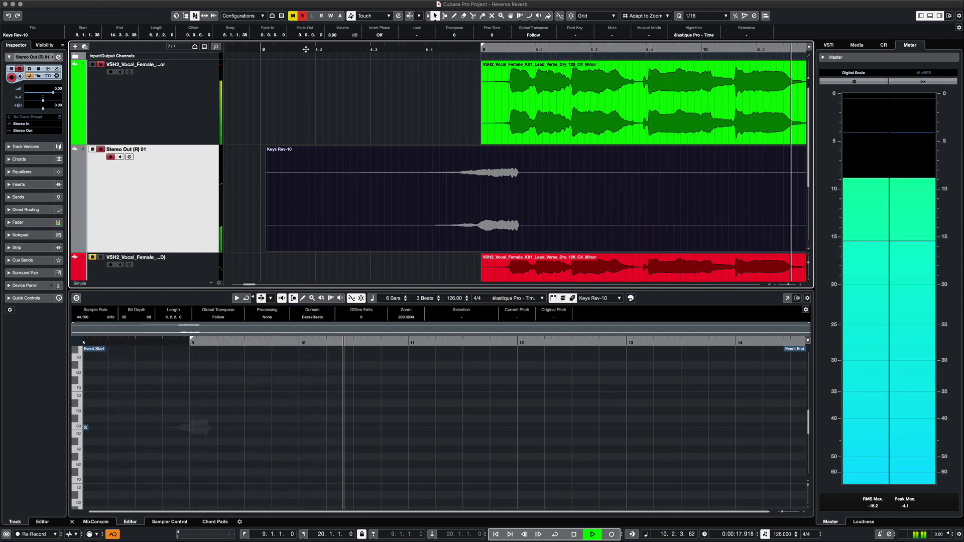
{"action": "key", "text": "space"}
Step: Add a 0.0.2.42 fade-in to the start of the green vocal event
{"action": "left_click_drag", "start_coordinate": [483, 65], "coordinate": [506, 75]}
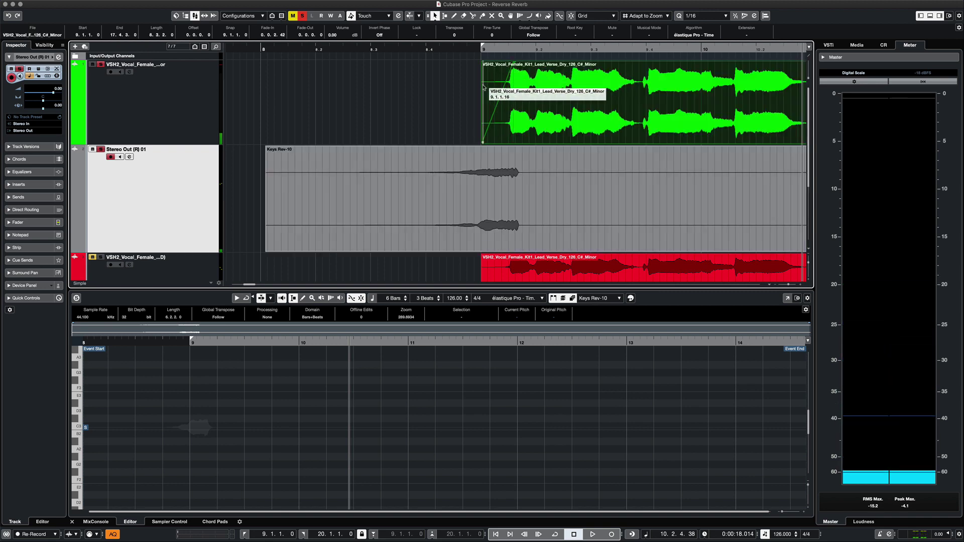
{"action": "scroll", "coordinate": [527, 150], "scroll_direction": "up", "scroll_amount": 4}
{"action": "scroll", "coordinate": [526, 150], "scroll_direction": "up", "scroll_amount": 6}
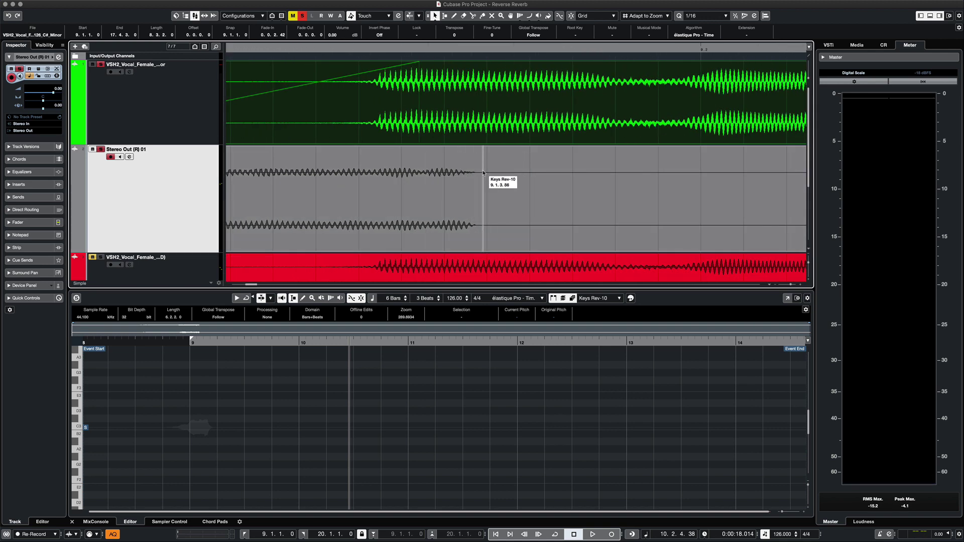
Step: Split the Keys Rev-10 swell event at 9.1.3.0 with the Split tool
{"action": "left_click", "coordinate": [483, 173]}
{"action": "scroll", "coordinate": [440, 177], "scroll_direction": "down", "scroll_amount": 3}
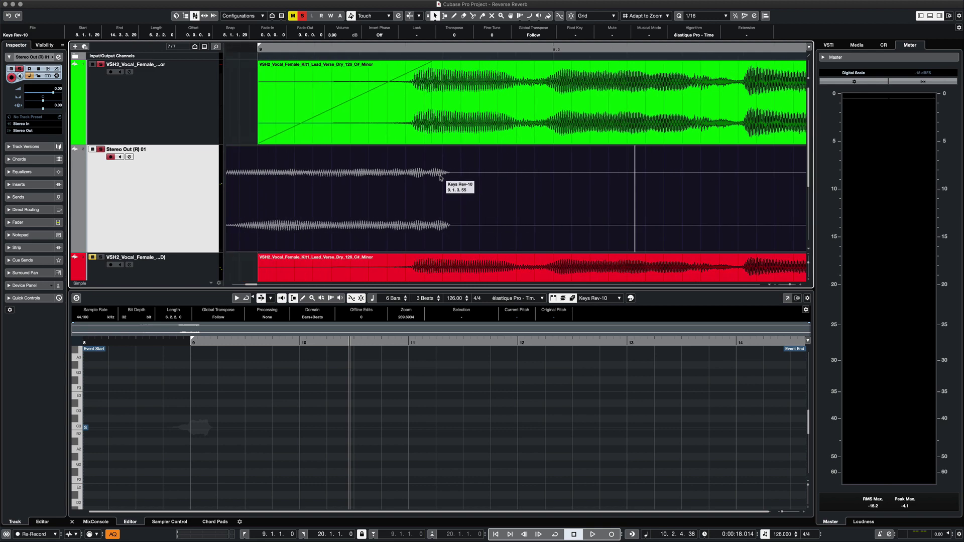
{"action": "scroll", "coordinate": [441, 177], "scroll_direction": "down", "scroll_amount": 1}
{"action": "left_click", "coordinate": [410, 49]}
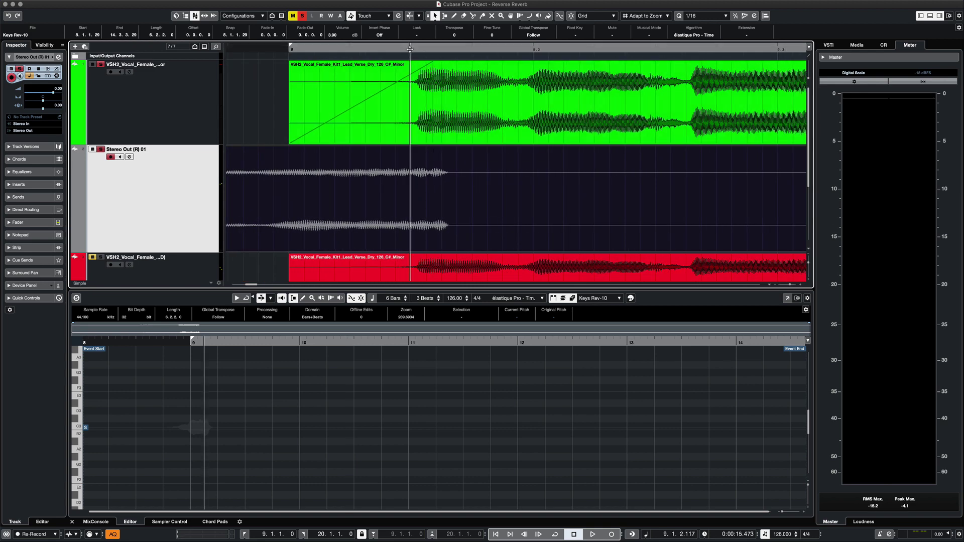
{"action": "right_click", "coordinate": [444, 184]}
{"action": "left_click", "coordinate": [481, 183]}
{"action": "left_click", "coordinate": [412, 199]}
Step: Mute the Keys Rev-10 portion after the cut with the Mute tool
{"action": "right_click", "coordinate": [470, 198]}
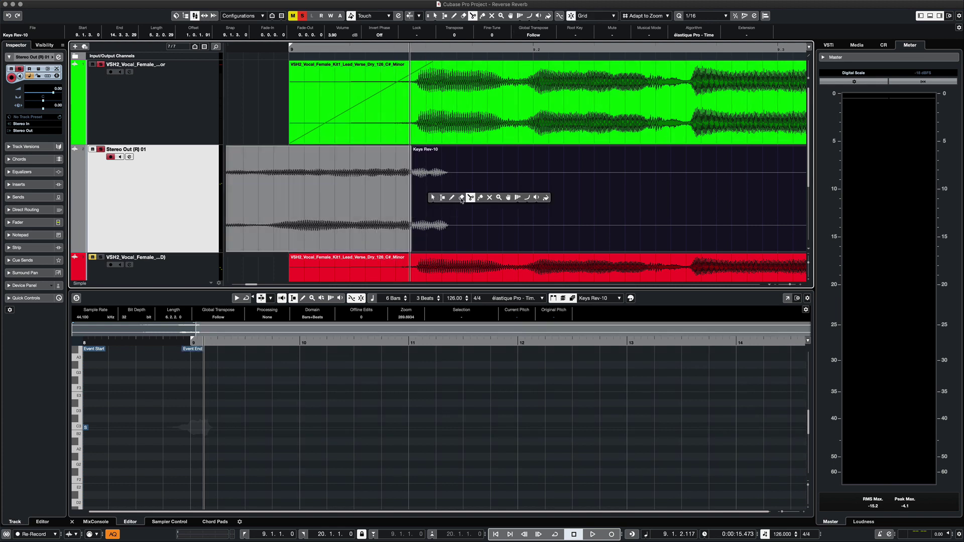
{"action": "left_click", "coordinate": [489, 198]}
{"action": "left_click", "coordinate": [489, 200]}
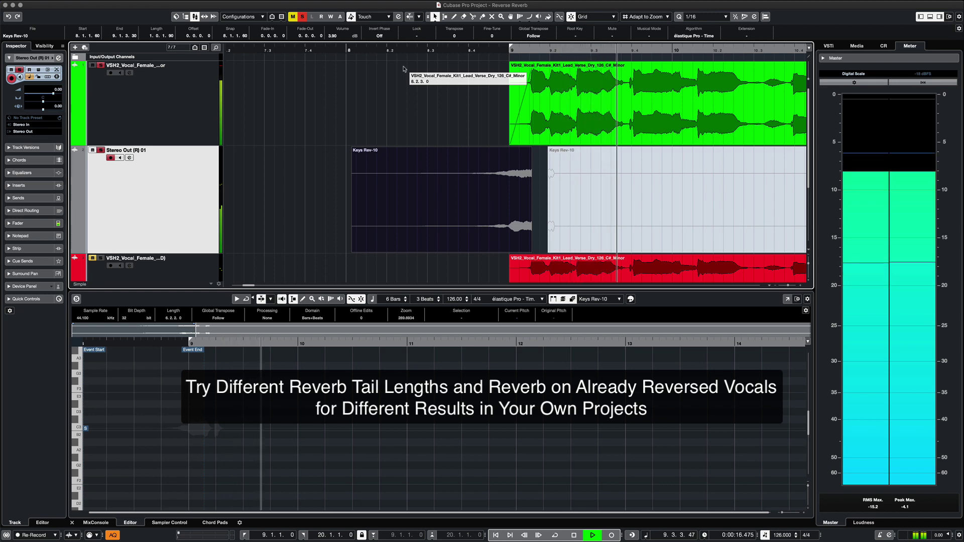
{"action": "scroll", "coordinate": [403, 75], "scroll_direction": "down", "scroll_amount": 3}
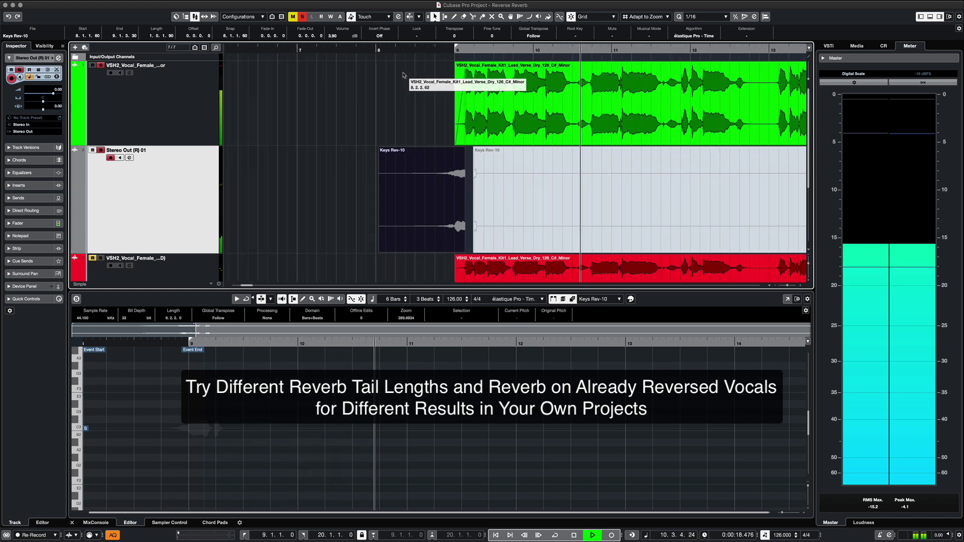
{"action": "scroll", "coordinate": [404, 75], "scroll_direction": "down", "scroll_amount": 3}
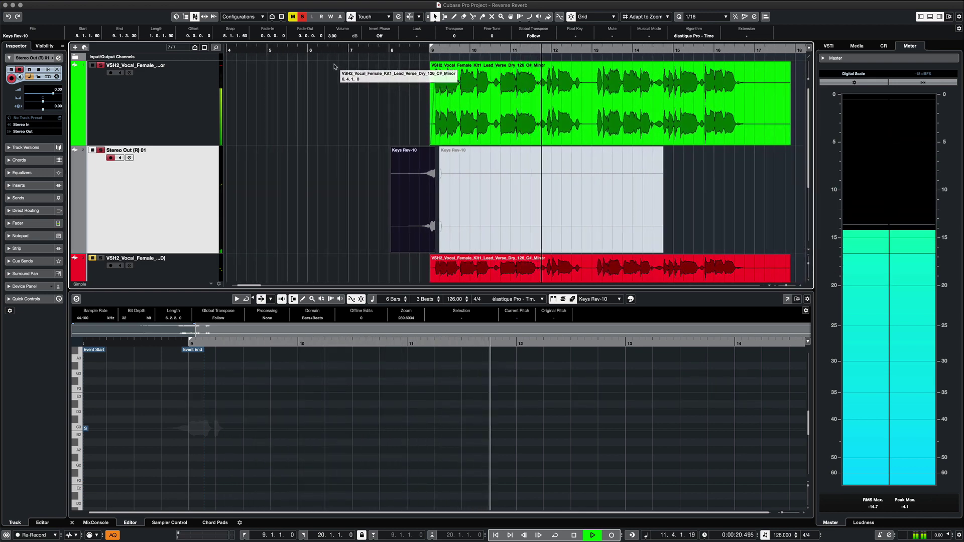
{"action": "key", "text": "space"}
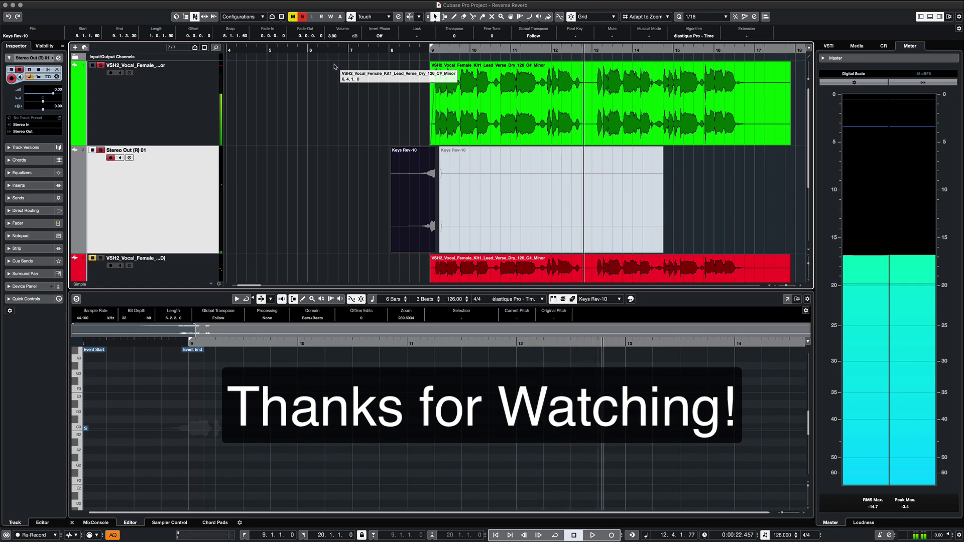